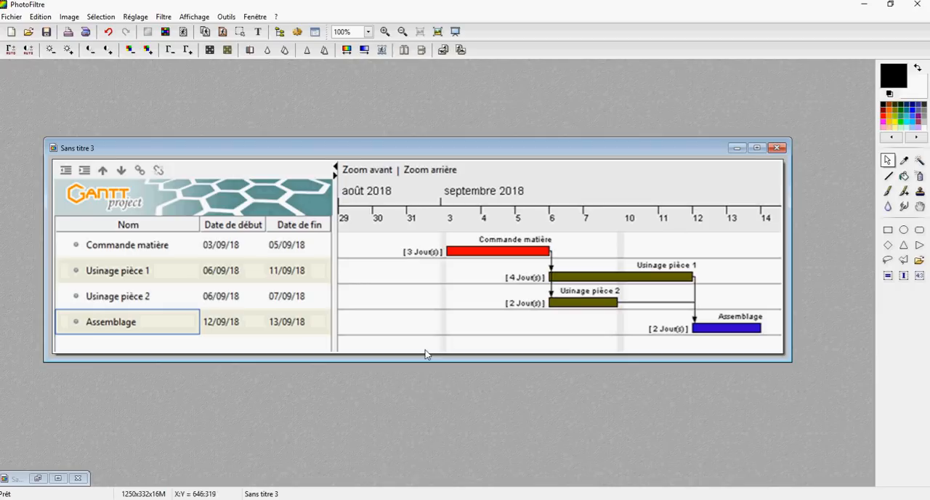
Display the image with the task table, and launch GanttProject from the desktop.
{"action": "left_click", "coordinate": [38, 478]}
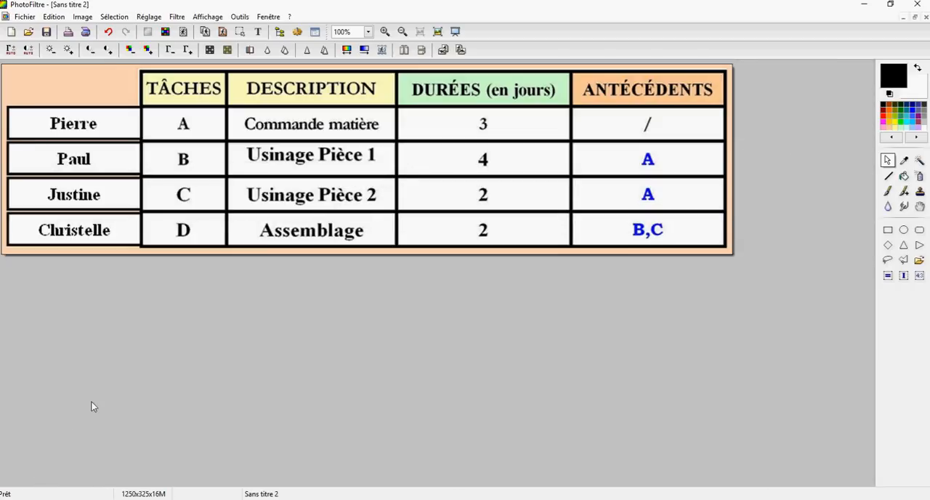
{"action": "left_click", "coordinate": [501, 499]}
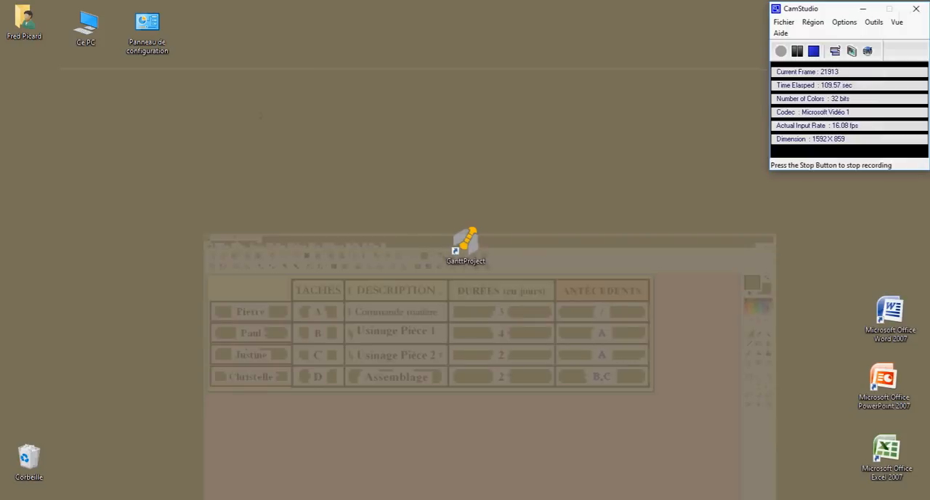
{"action": "double_click", "coordinate": [466, 244]}
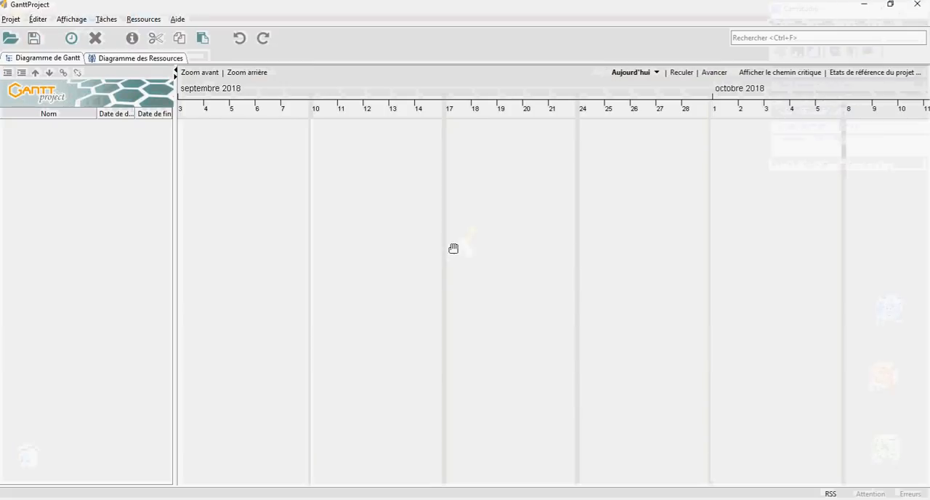
{"action": "right_click", "coordinate": [359, 225]}
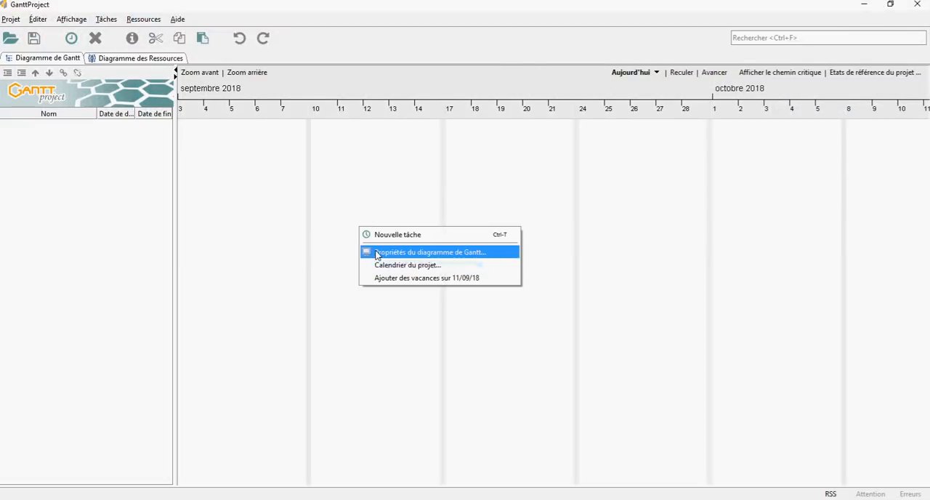
{"action": "left_click", "coordinate": [369, 252]}
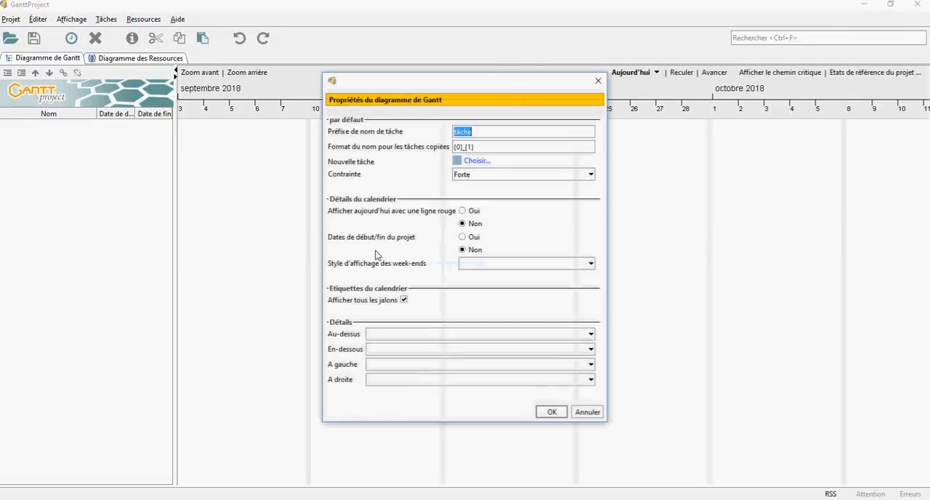
{"action": "left_click", "coordinate": [598, 80]}
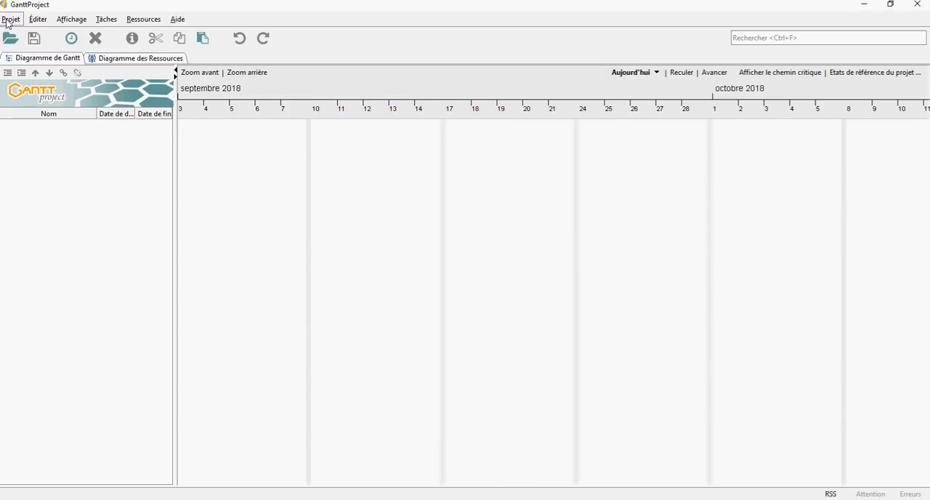
Create a new project named "S21.3 - Activité", leaving the organisation and description empty.
{"action": "left_click", "coordinate": [9, 20]}
{"action": "left_click", "coordinate": [39, 50]}
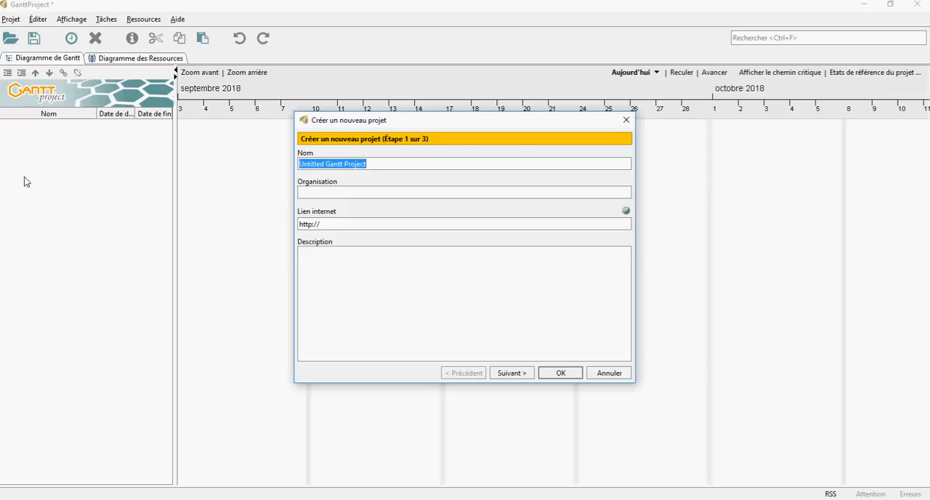
{"action": "type", "text": "S21.3"}
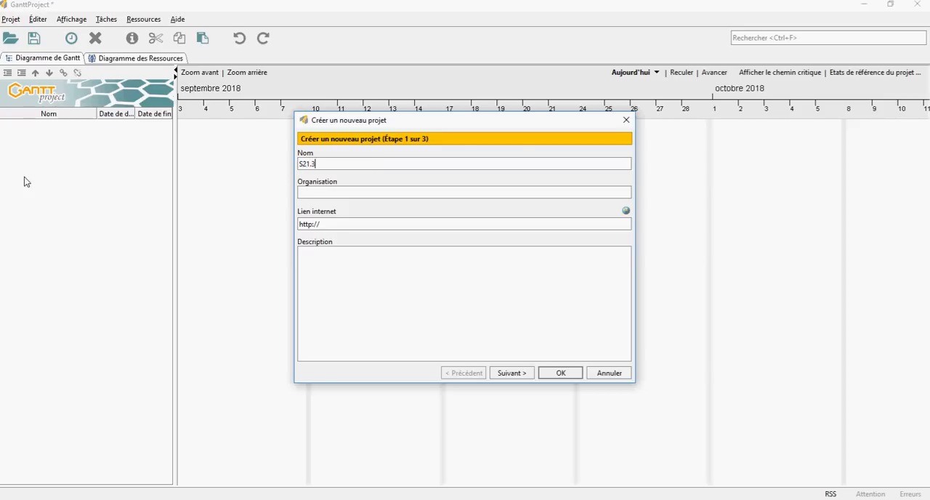
{"action": "type", "text": " - Activité"}
{"action": "left_click", "coordinate": [559, 373]}
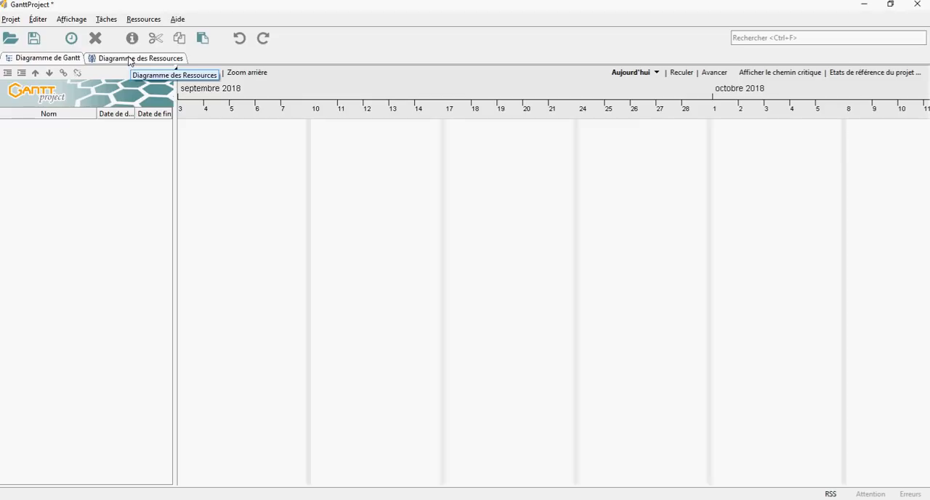
Add a new resource in the resources chart with the first person's name from the task table.
{"action": "left_click", "coordinate": [131, 60]}
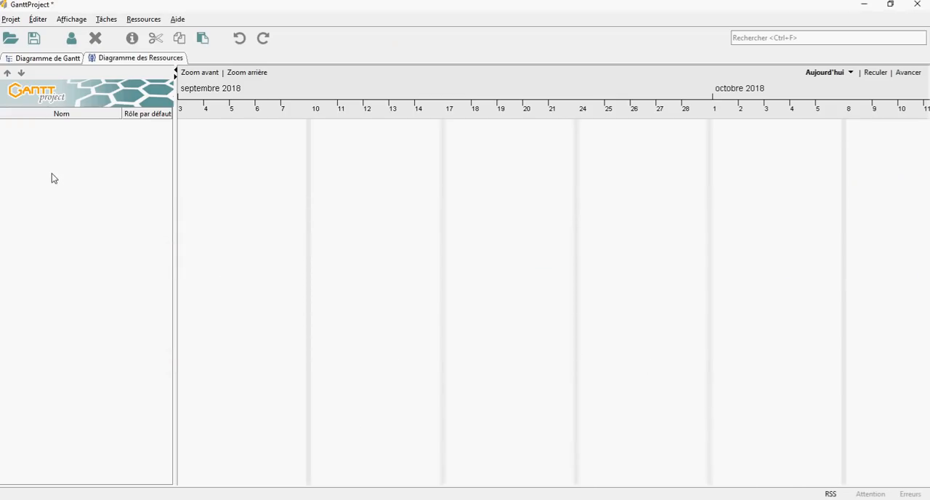
{"action": "right_click", "coordinate": [51, 173]}
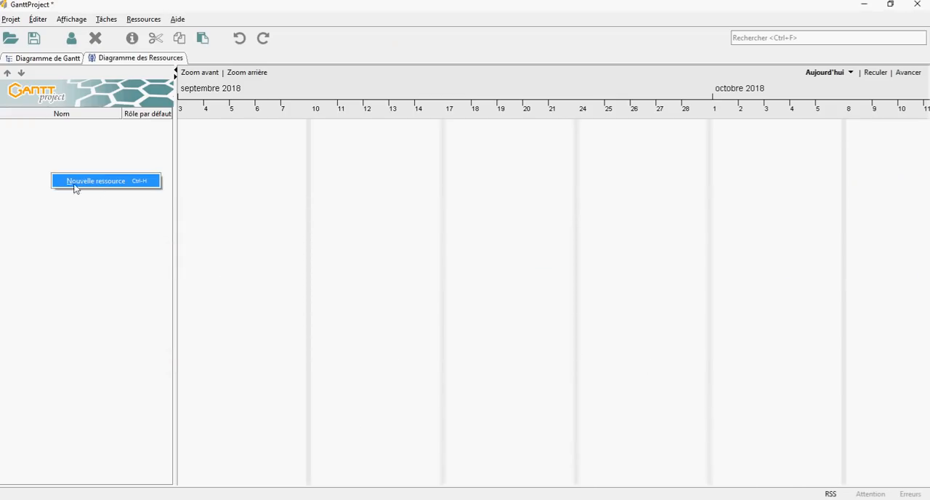
{"action": "left_click", "coordinate": [67, 226]}
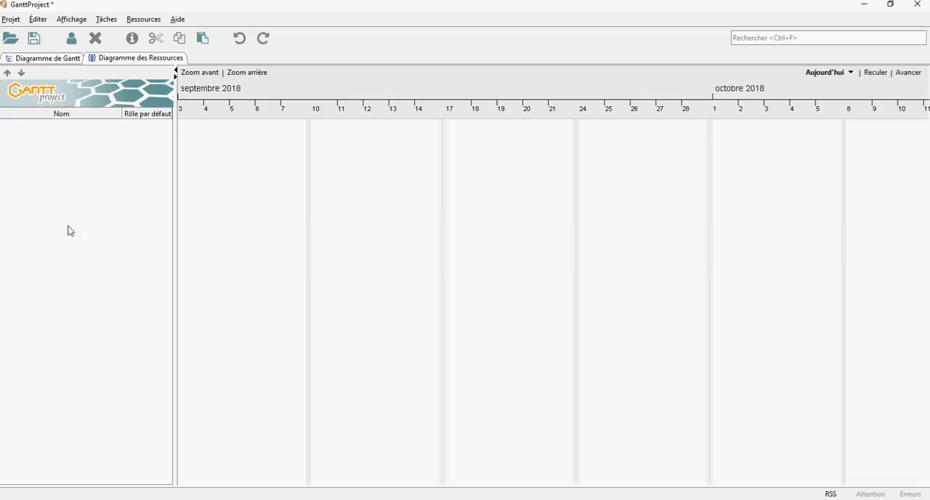
{"action": "left_click", "coordinate": [72, 41]}
{"action": "type", "text": "Pierre"}
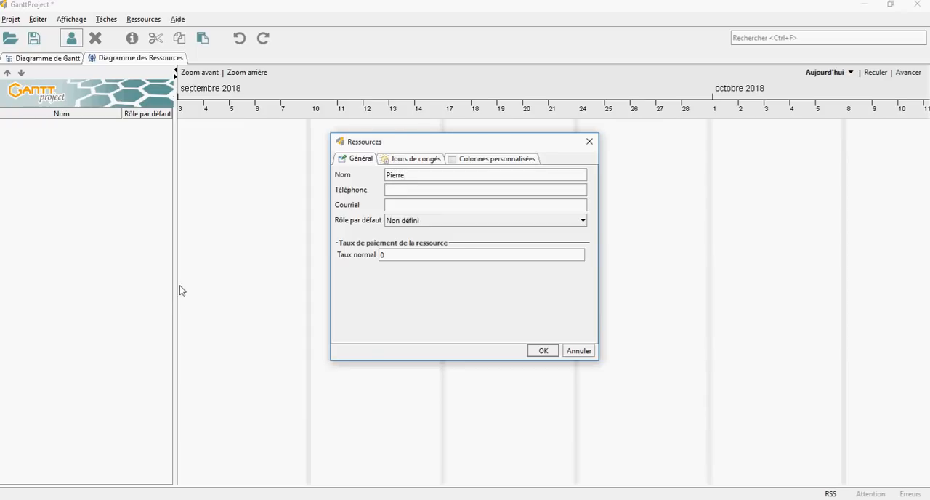
{"action": "key", "text": "Return"}
Add three more resources with the remaining people's names from the task table, keeping their default roles.
{"action": "left_click", "coordinate": [71, 46]}
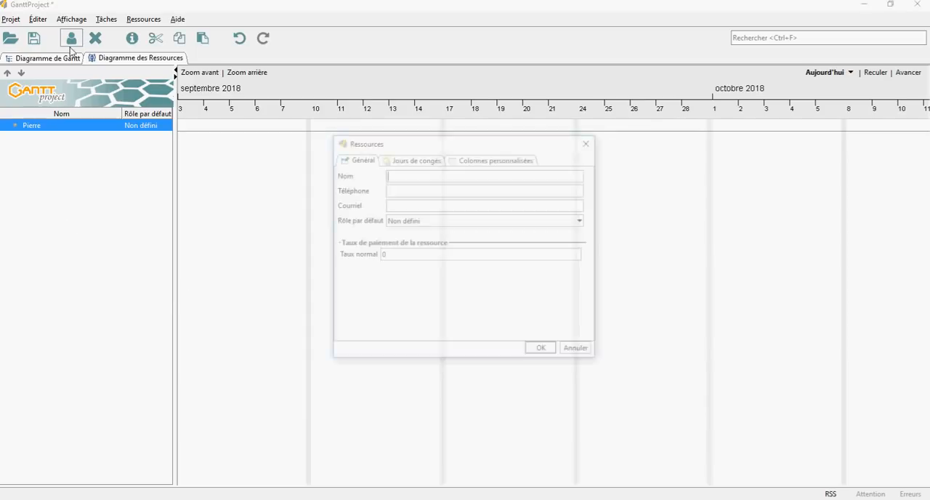
{"action": "type", "text": "Paul"}
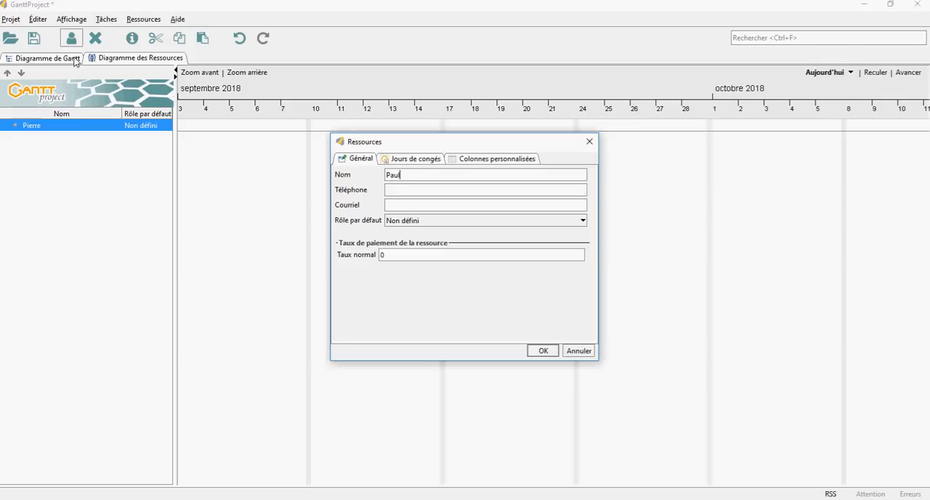
{"action": "key", "text": "Return"}
{"action": "left_click", "coordinate": [70, 38]}
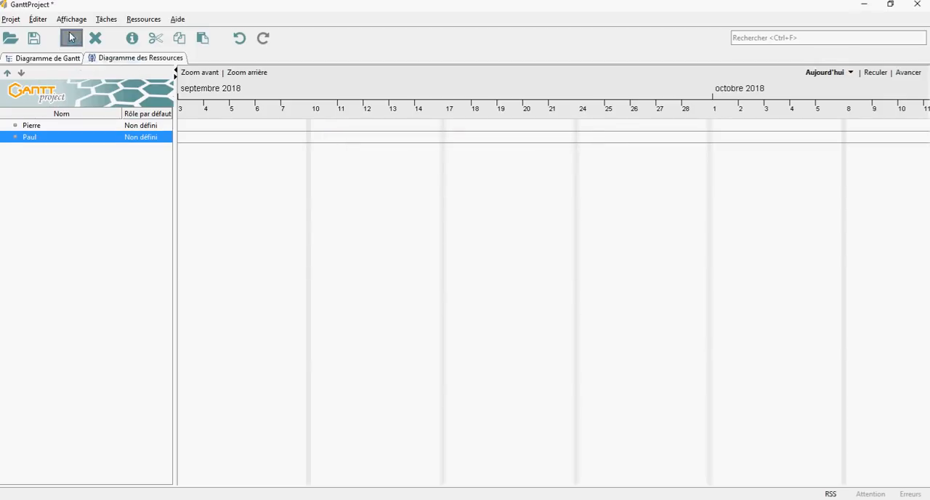
{"action": "type", "text": "Justine"}
{"action": "key", "text": "Return"}
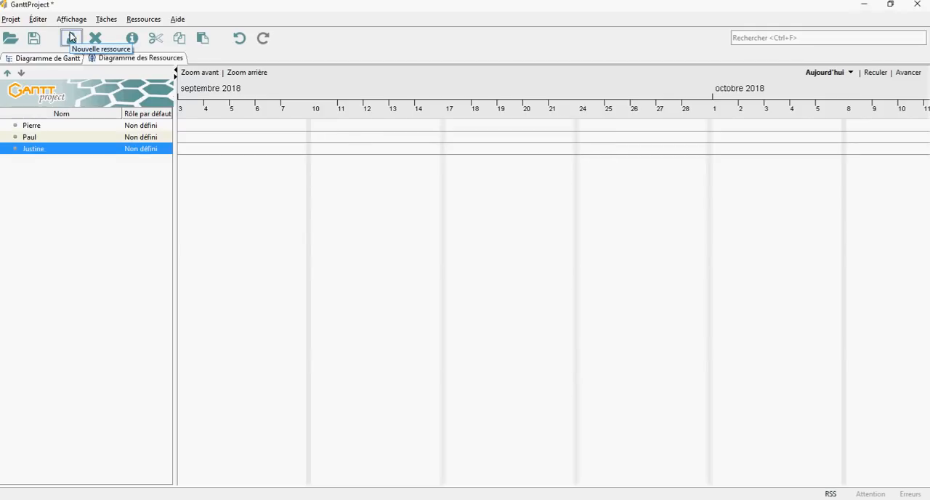
{"action": "left_click", "coordinate": [70, 38]}
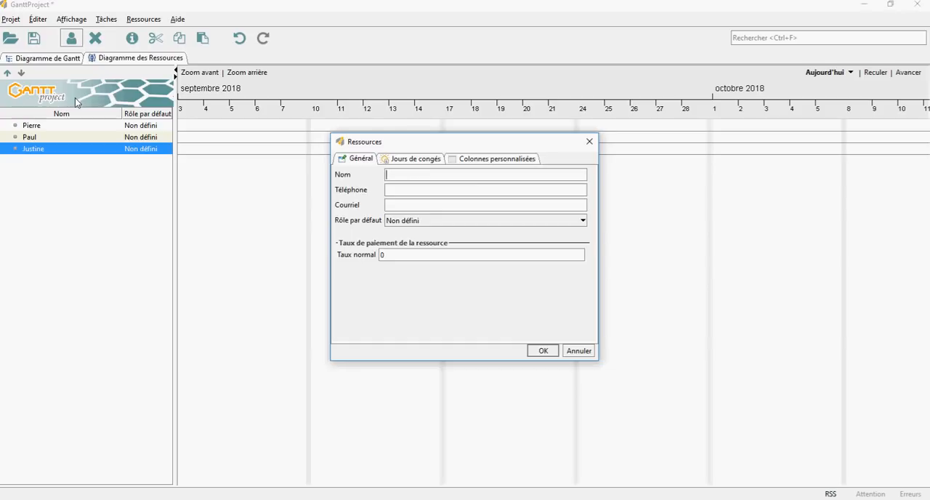
{"action": "key", "text": "Return"}
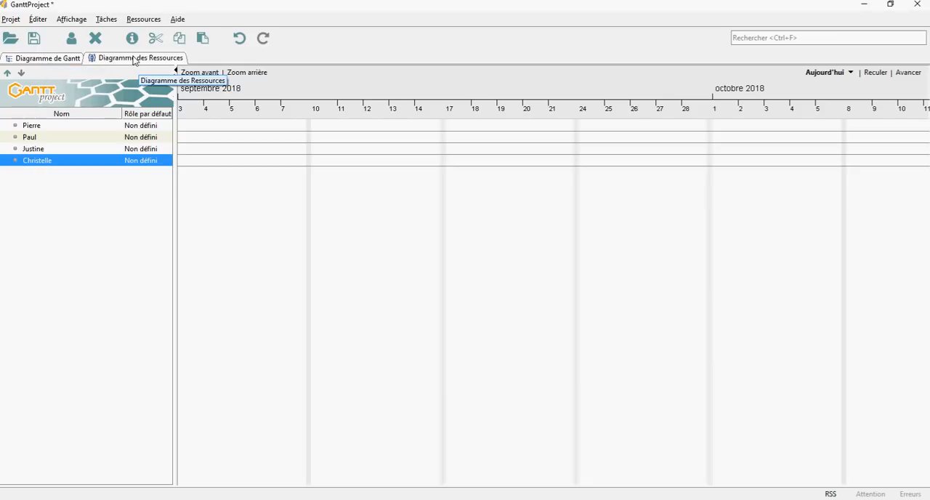
Create a new task named "Commande matière" in the Gantt chart.
{"action": "left_click", "coordinate": [37, 58]}
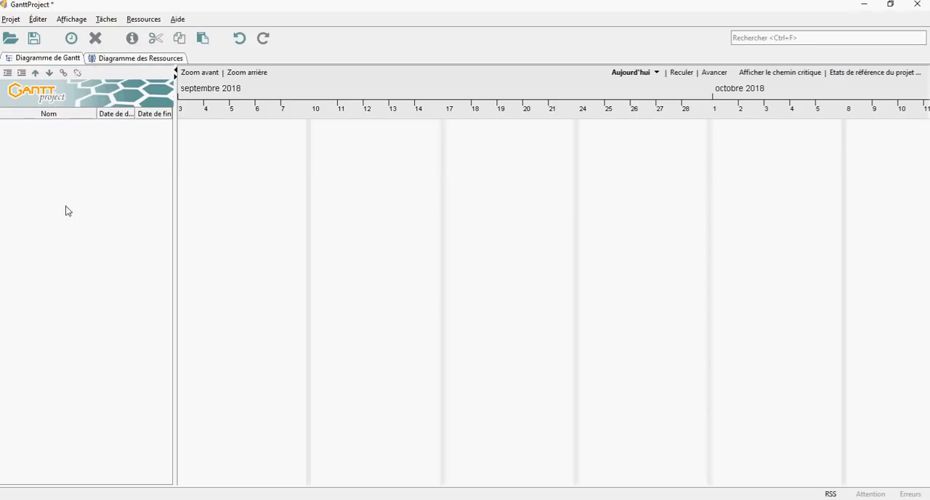
{"action": "right_click", "coordinate": [92, 162]}
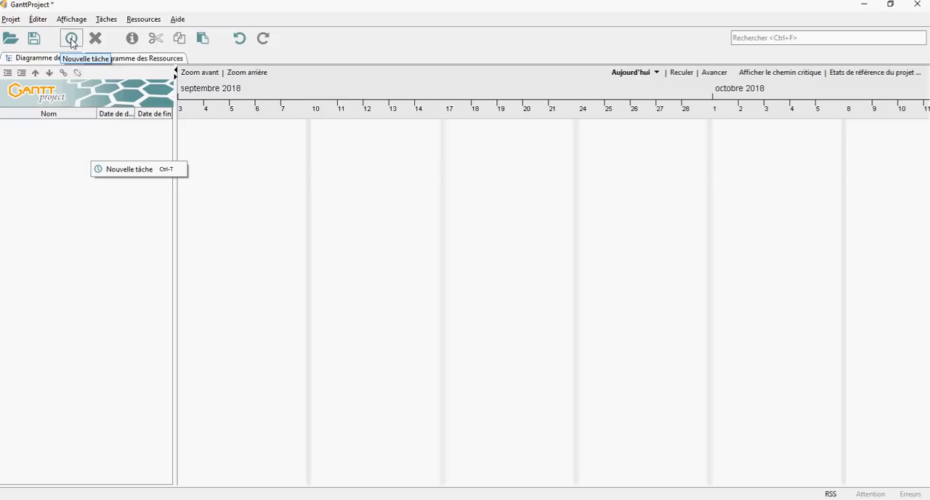
{"action": "left_click", "coordinate": [124, 170]}
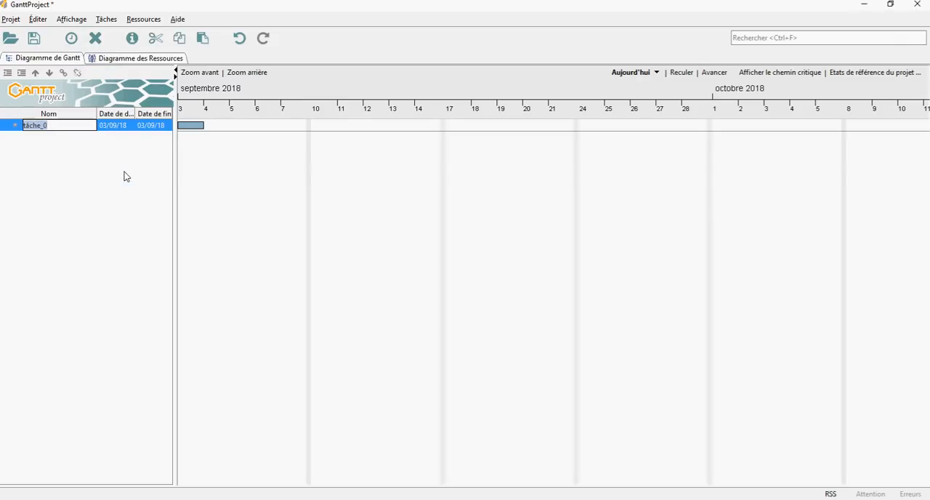
{"action": "type", "text": "Co"}
{"action": "key", "text": "Return"}
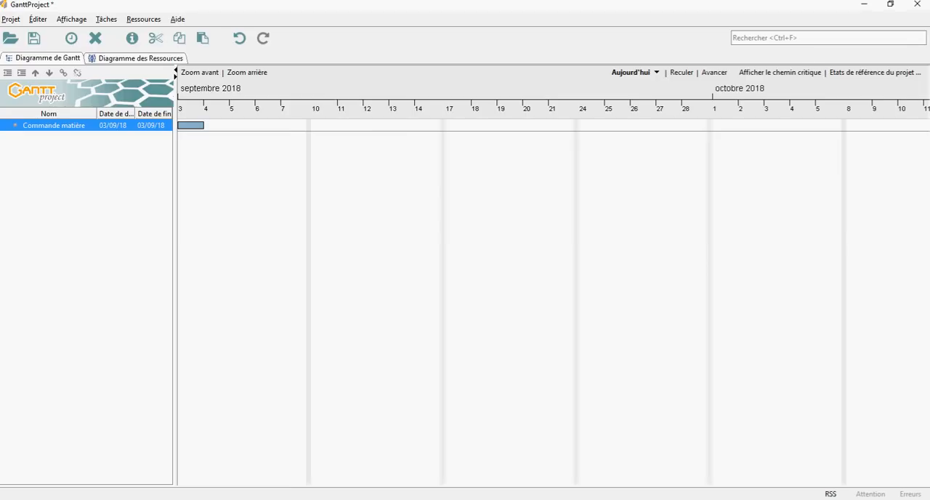
Check the task durations in the reference table image, and widen the Gantt task list to fit its date columns.
{"action": "left_click", "coordinate": [441, 498]}
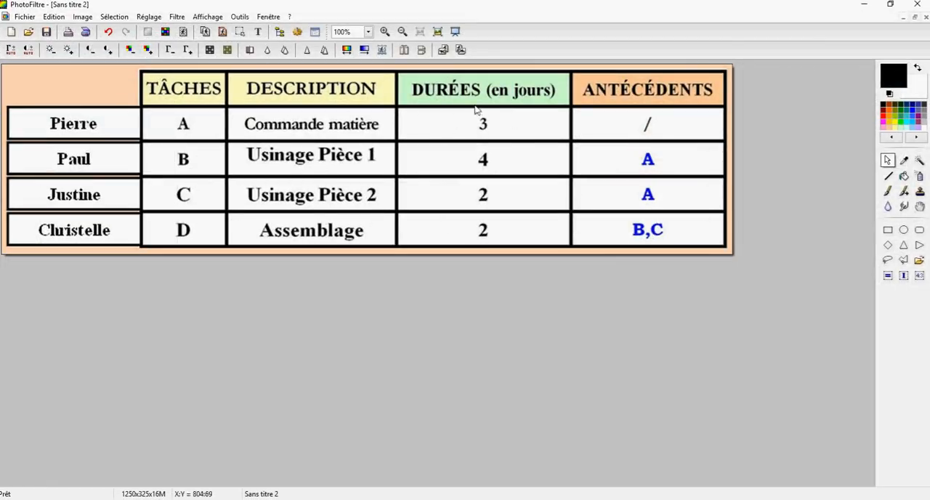
{"action": "left_click", "coordinate": [440, 498]}
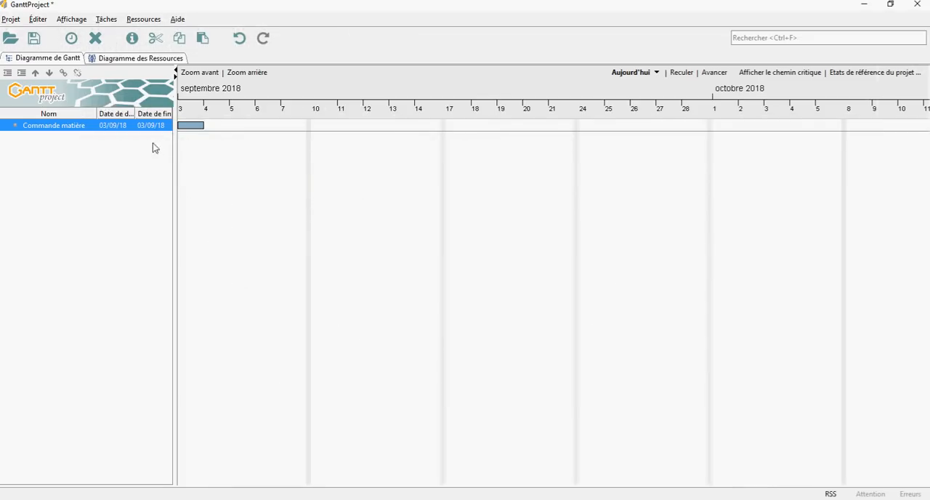
{"action": "left_click_drag", "start_coordinate": [179, 161], "coordinate": [217, 163]}
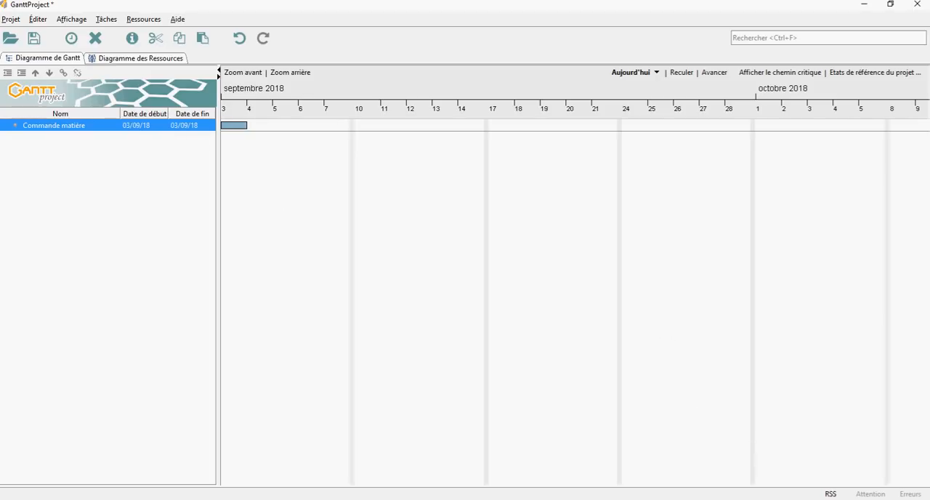
Consult the system calendar and set the end date of "Commande matière" to 05/09/18.
{"action": "left_click", "coordinate": [882, 499]}
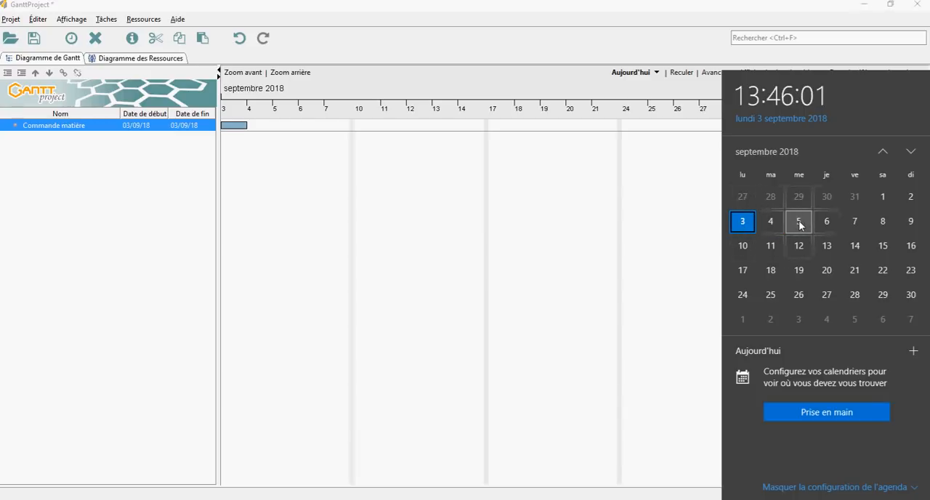
{"action": "left_click", "coordinate": [181, 129]}
{"action": "double_click", "coordinate": [177, 128]}
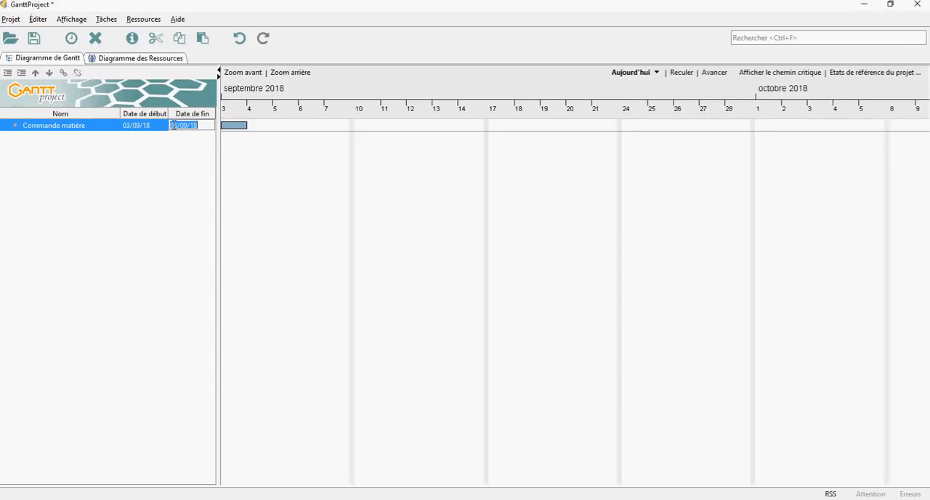
{"action": "key", "text": "Delete"}
{"action": "type", "text": "5"}
{"action": "key", "text": "Return"}
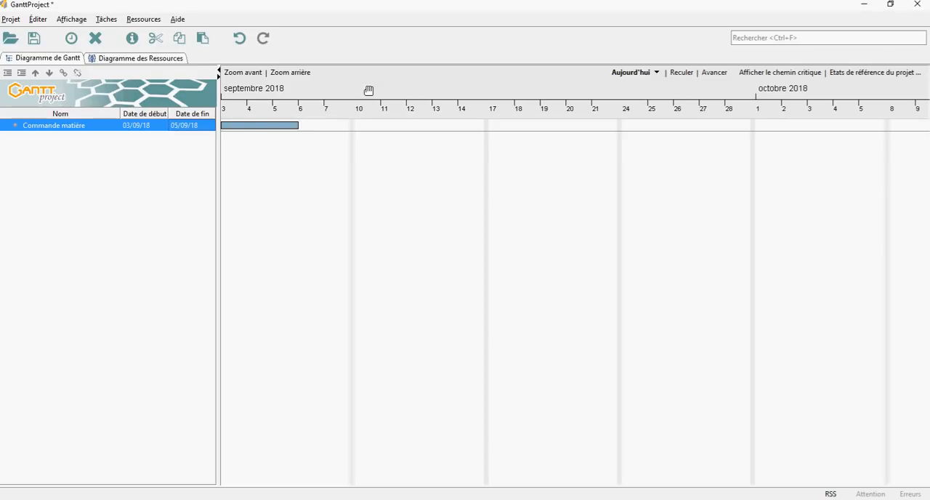
Create a second task below "Commande matière" and name it "Usinage pièce 1".
{"action": "left_click_drag", "start_coordinate": [371, 91], "coordinate": [479, 102]}
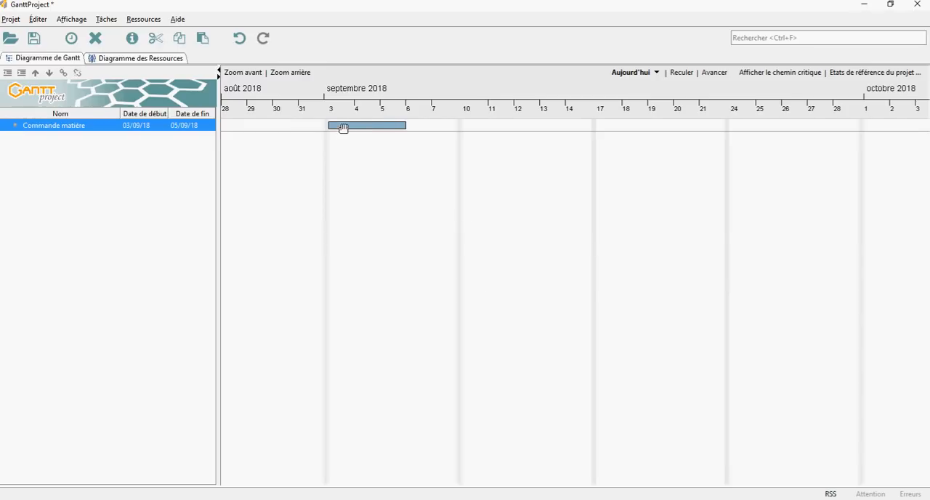
{"action": "right_click", "coordinate": [47, 178]}
{"action": "left_click", "coordinate": [83, 192]}
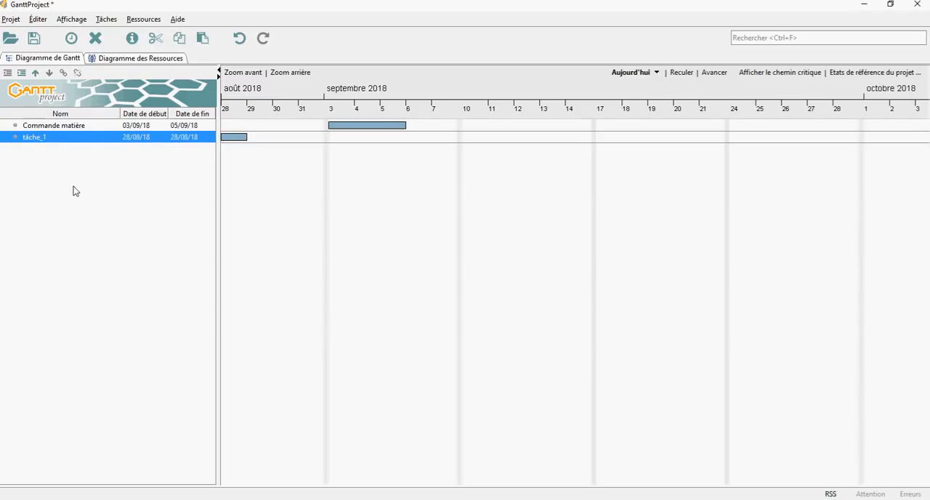
{"action": "right_click", "coordinate": [41, 138]}
{"action": "double_click", "coordinate": [34, 138]}
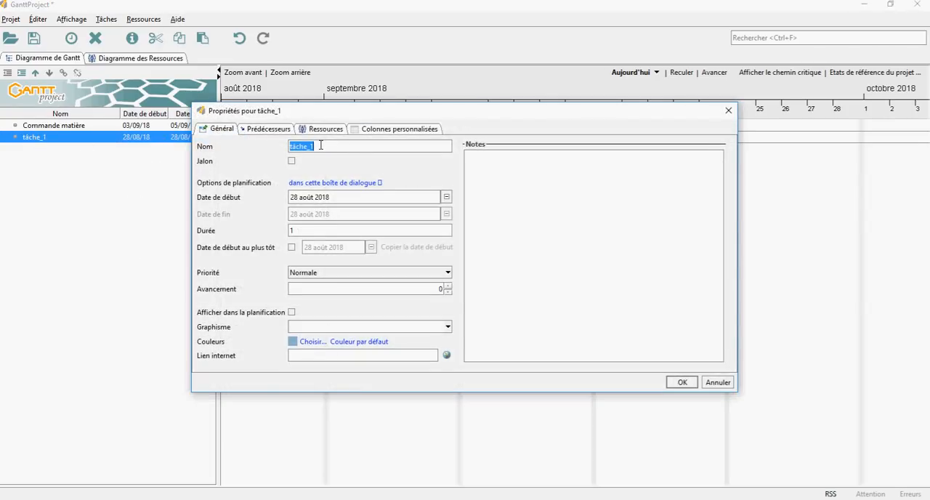
{"action": "left_click_drag", "start_coordinate": [305, 111], "coordinate": [385, 120]}
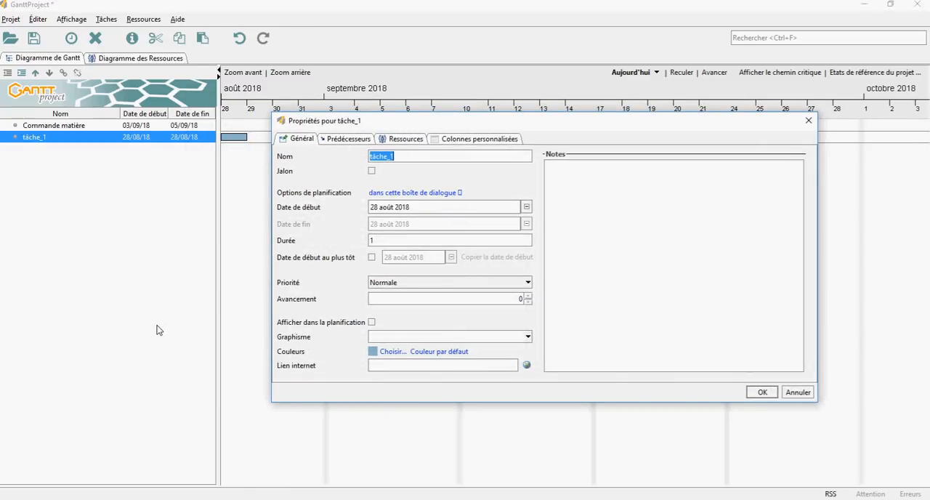
{"action": "type", "text": "Usinage pièce 1"}
{"action": "key", "text": "Return"}
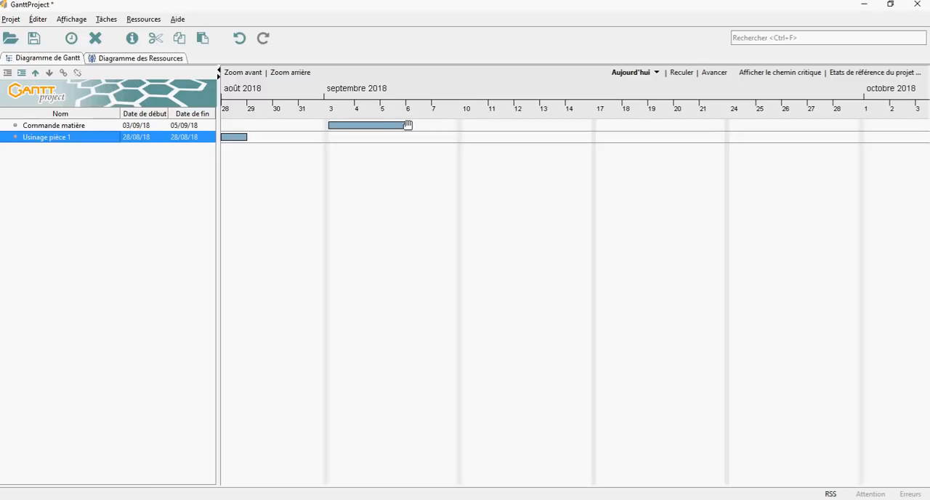
Set the start date of "Usinage pièce 1" to 06/09/18.
{"action": "left_click", "coordinate": [127, 138]}
{"action": "double_click", "coordinate": [126, 138]}
{"action": "type", "text": "06/09"}
{"action": "key", "text": "Delete"}
{"action": "key", "text": "Delete"}
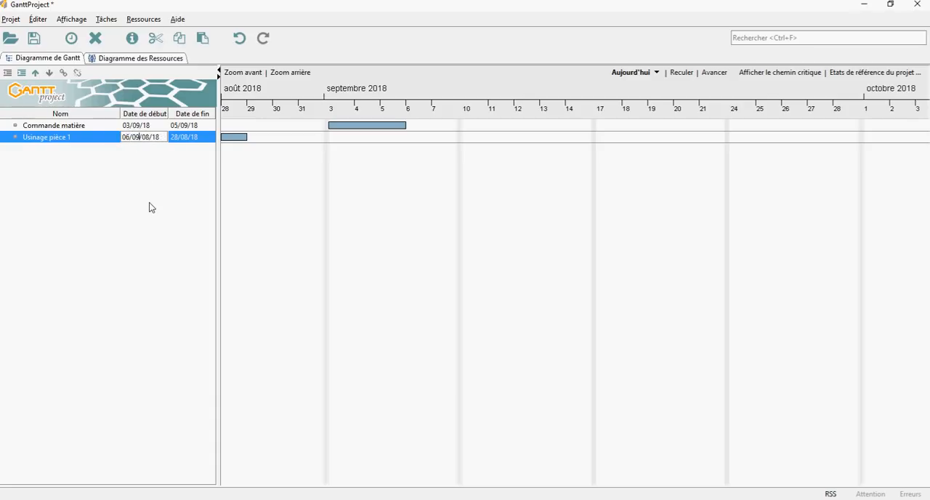
{"action": "key", "text": "Return"}
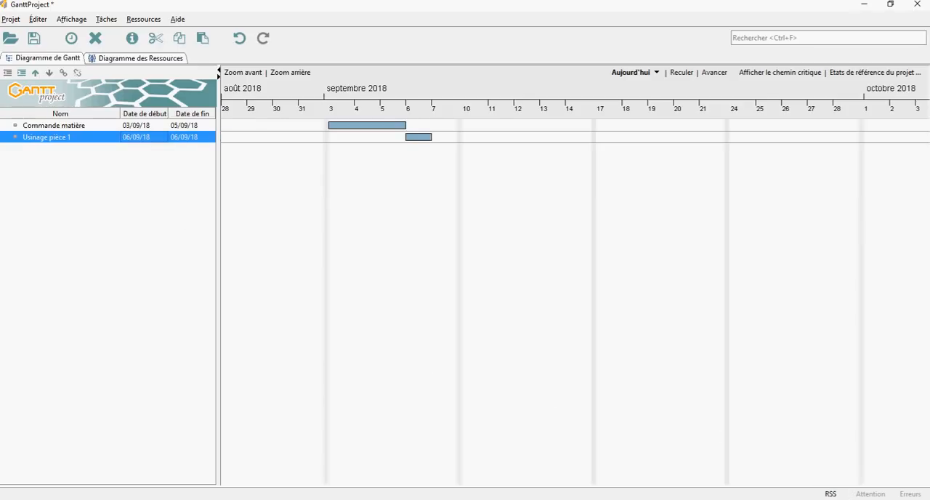
Consult the system calendar and set the end date of "Usinage pièce 1" to 11/09/18.
{"action": "left_click", "coordinate": [880, 499]}
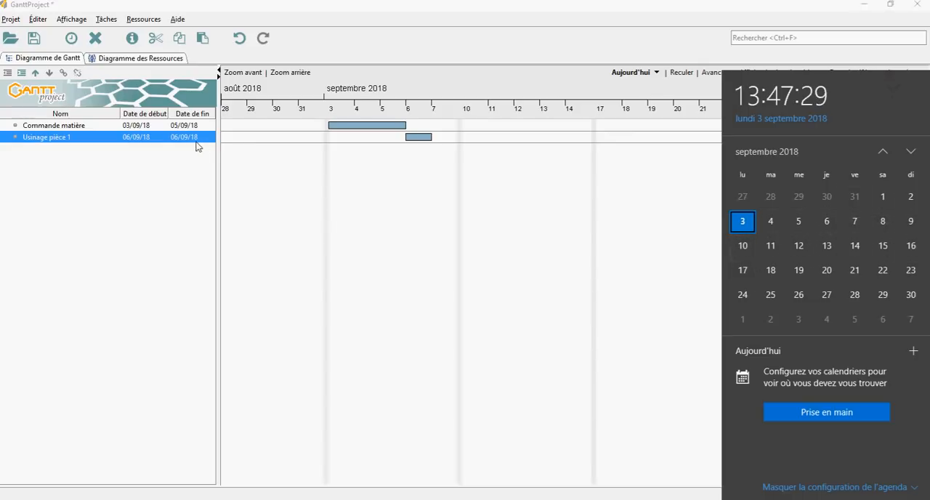
{"action": "left_click", "coordinate": [174, 143]}
{"action": "double_click", "coordinate": [173, 140]}
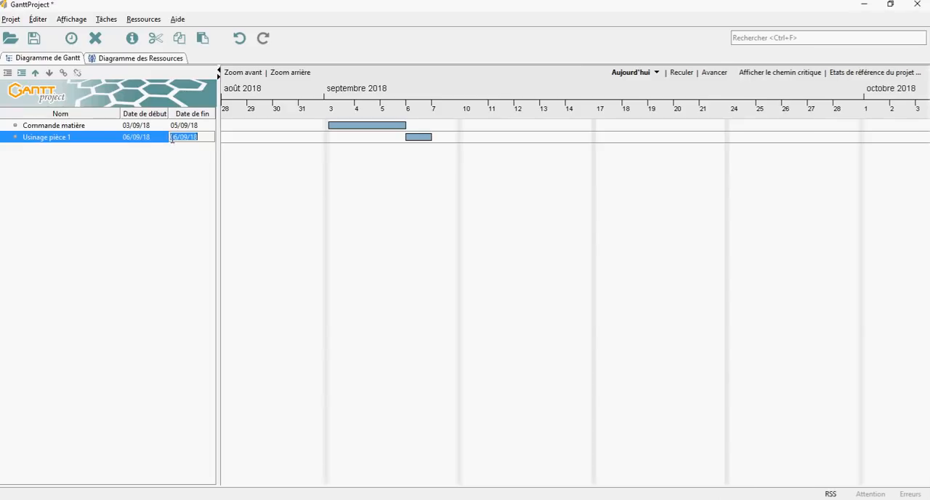
{"action": "type", "text": "11"}
{"action": "key", "text": "Return"}
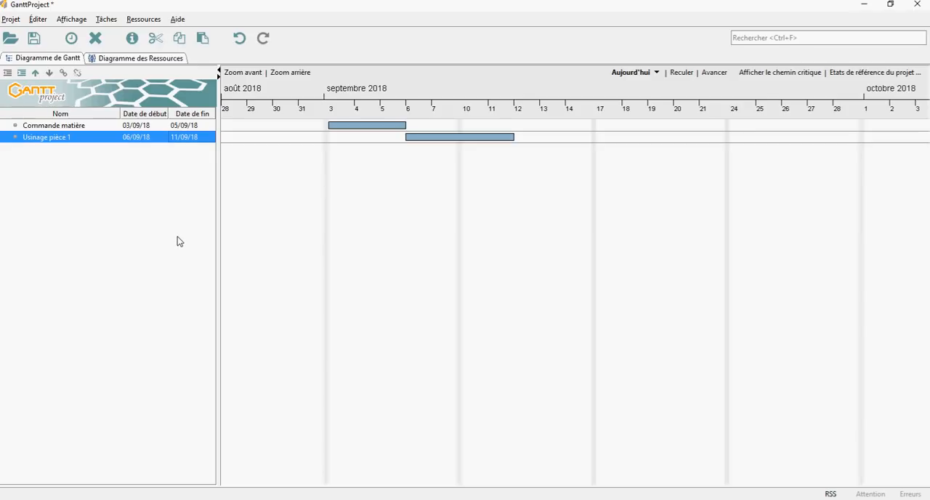
Create a third task below "Usinage pièce 1" and name it "Usinage pièce 2".
{"action": "right_click", "coordinate": [78, 201]}
{"action": "left_click", "coordinate": [97, 209]}
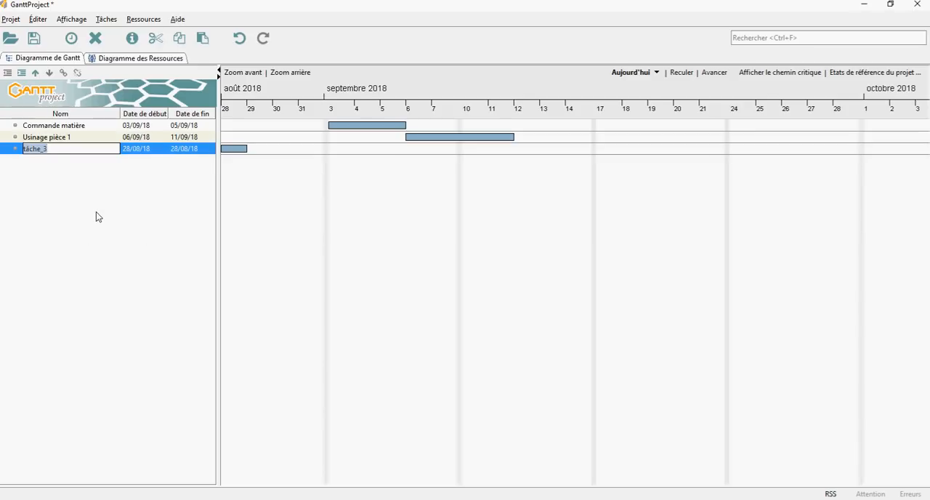
{"action": "type", "text": "Usinage pièce 2"}
{"action": "key", "text": "Return"}
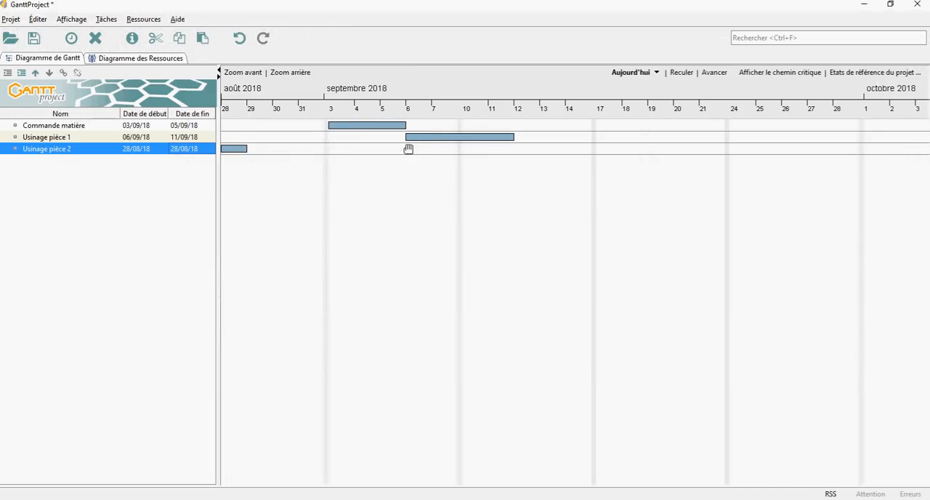
Set the start date of "Usinage pièce 2" to 06/09/18.
{"action": "double_click", "coordinate": [121, 151]}
{"action": "type", "text": "06/09"}
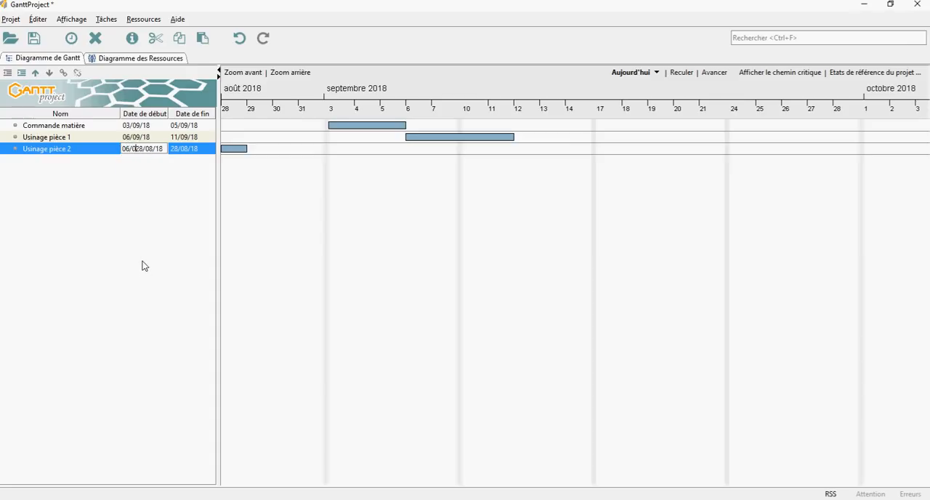
{"action": "key", "text": "Delete"}
{"action": "key", "text": "Delete"}
{"action": "key", "text": "Return"}
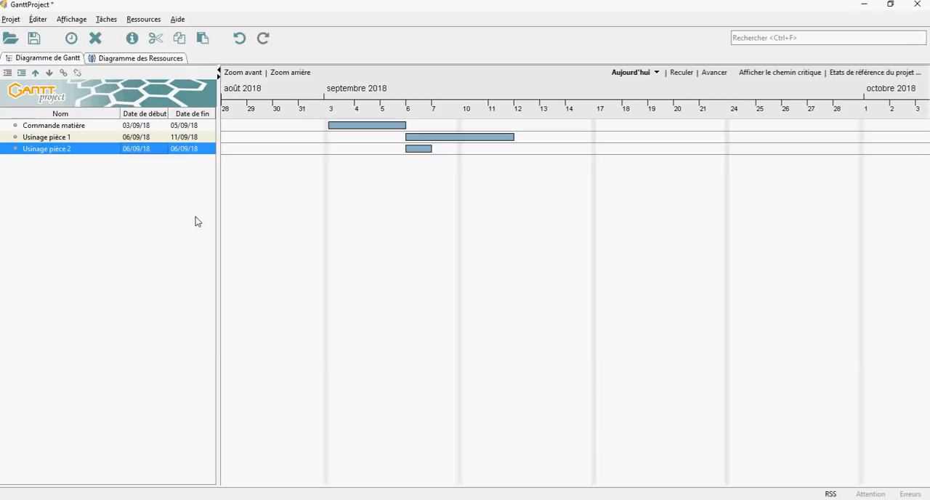
Set the end date of "Usinage pièce 2" to 07/09/18.
{"action": "double_click", "coordinate": [176, 151]}
{"action": "left_click", "coordinate": [176, 149]}
{"action": "key", "text": "BackSpace"}
{"action": "type", "text": "7"}
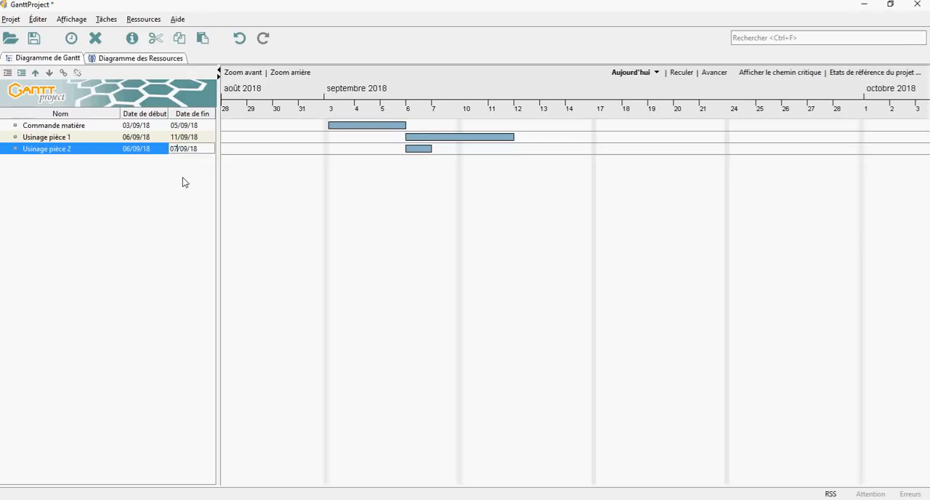
{"action": "key", "text": "Return"}
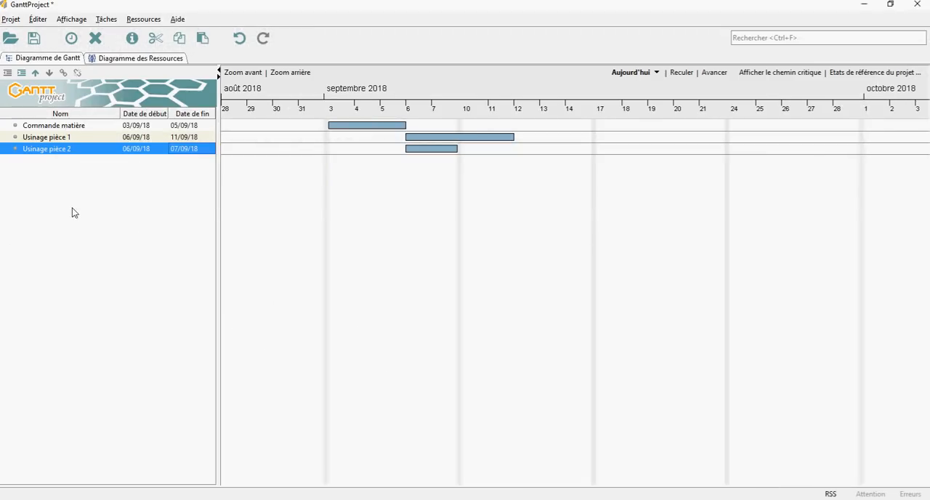
Create a fourth task below "Usinage pièce 2" and name it "Assemblage".
{"action": "right_click", "coordinate": [72, 212]}
{"action": "left_click", "coordinate": [111, 217]}
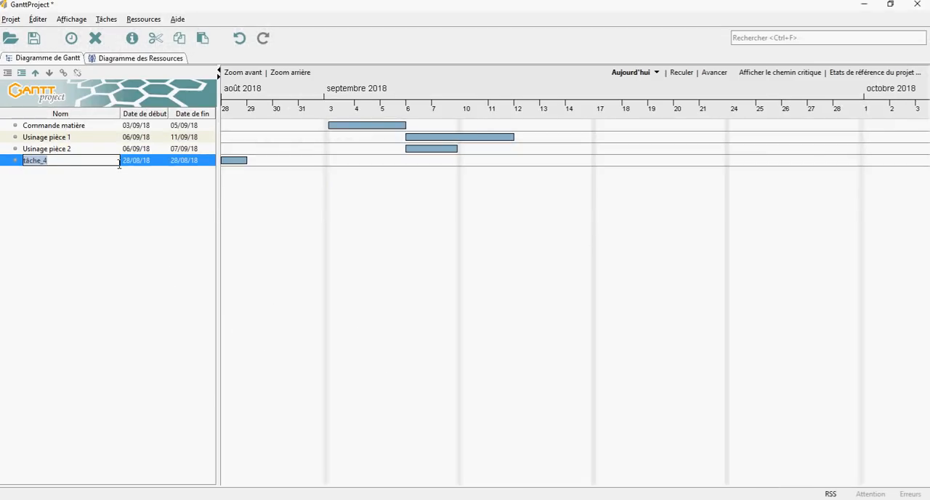
{"action": "type", "text": "Assemblage"}
{"action": "key", "text": "Return"}
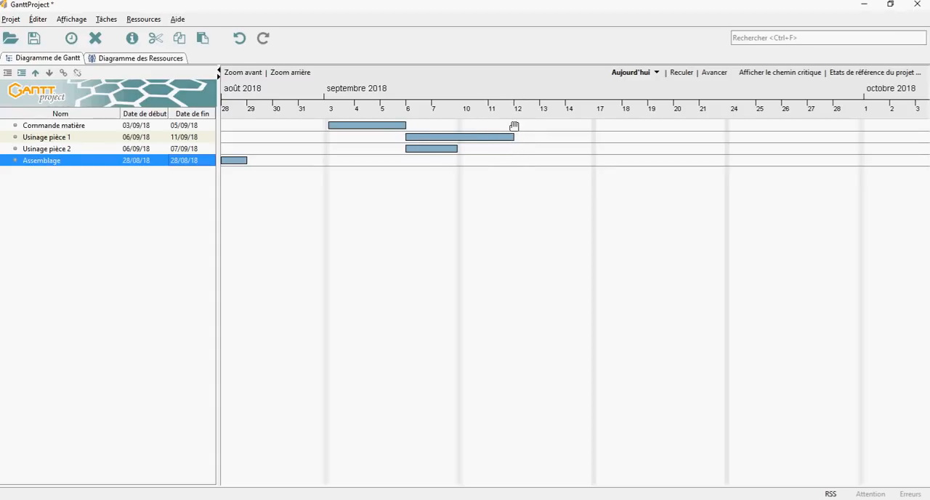
Set the start date of "Assemblage" to 12/09/18.
{"action": "double_click", "coordinate": [125, 164]}
{"action": "type", "text": "12"}
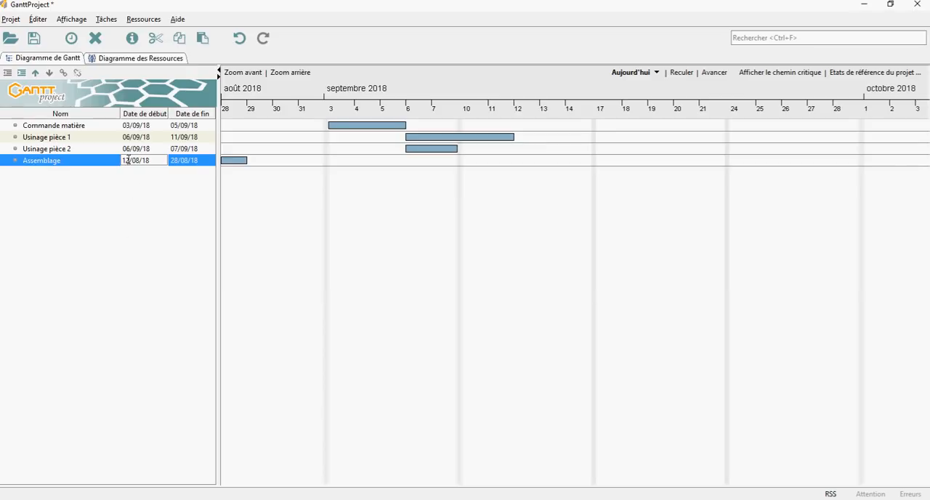
{"action": "key", "text": "Delete"}
{"action": "key", "text": "Return"}
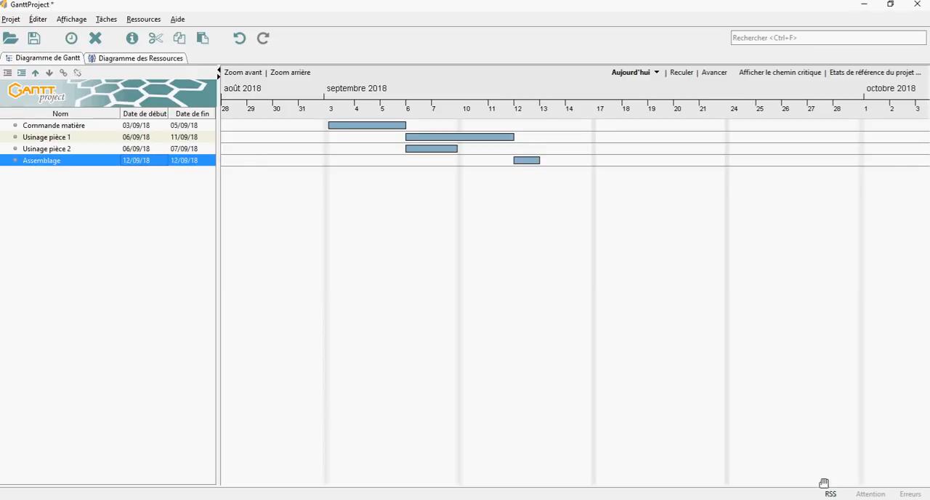
Consult the system calendar and set the end date of "Assemblage" to 13/09/18.
{"action": "left_click", "coordinate": [878, 499]}
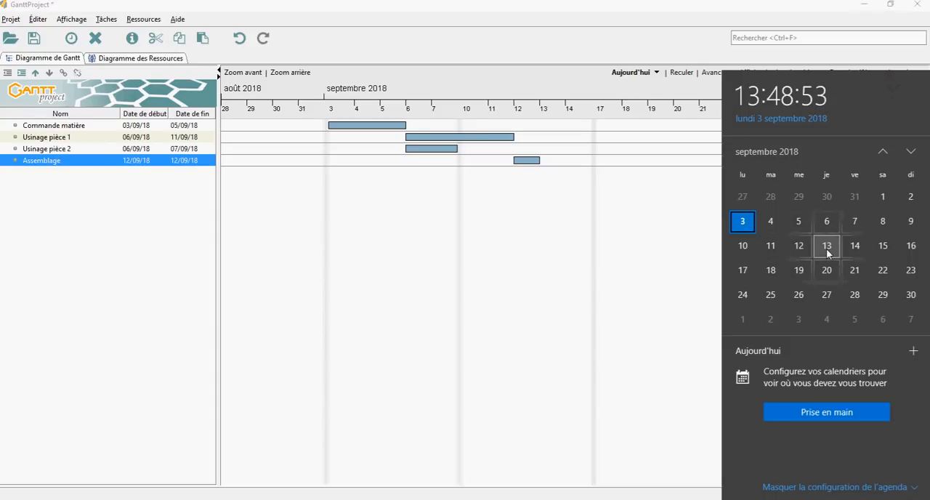
{"action": "left_click", "coordinate": [174, 164]}
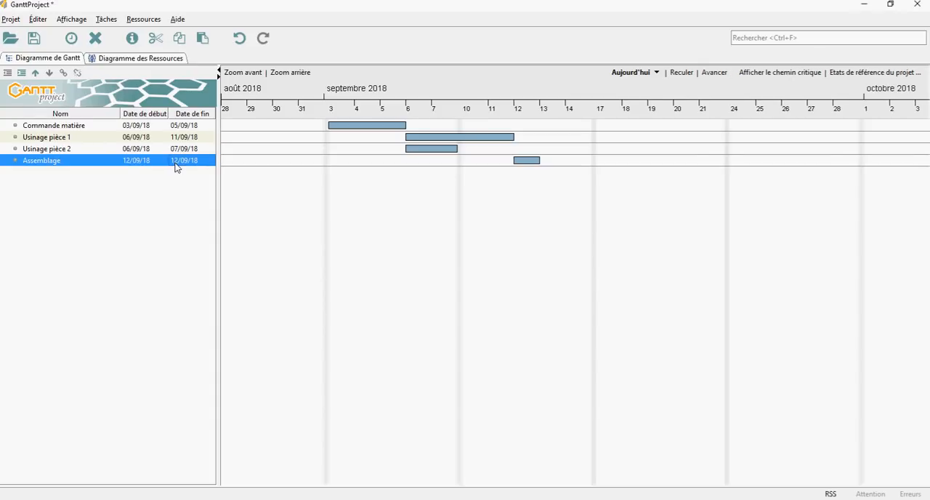
{"action": "double_click", "coordinate": [175, 161]}
{"action": "type", "text": "3"}
{"action": "key", "text": "Delete"}
{"action": "key", "text": "Return"}
Switch to PhotoFiltre, minimize the task table image to examine the finished Gantt chart's bar colours, and return to GanttProject.
{"action": "key", "text": "alt+Tab"}
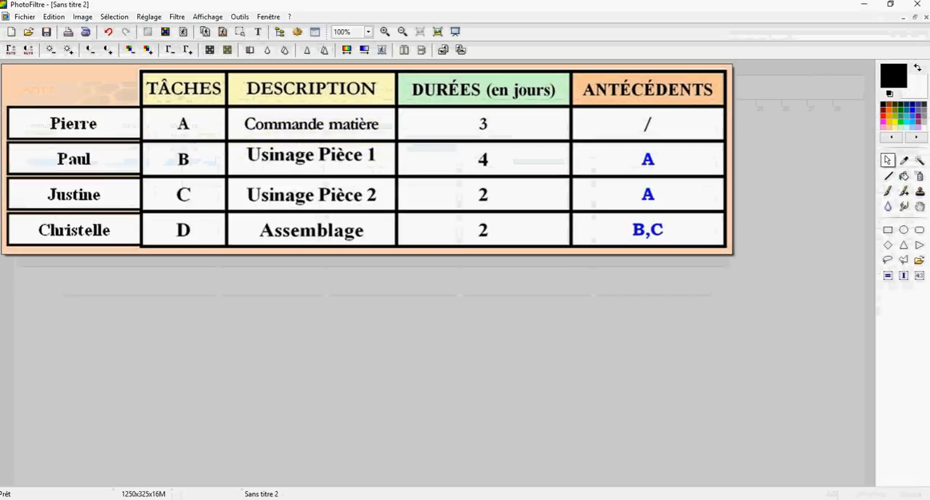
{"action": "left_click", "coordinate": [905, 17]}
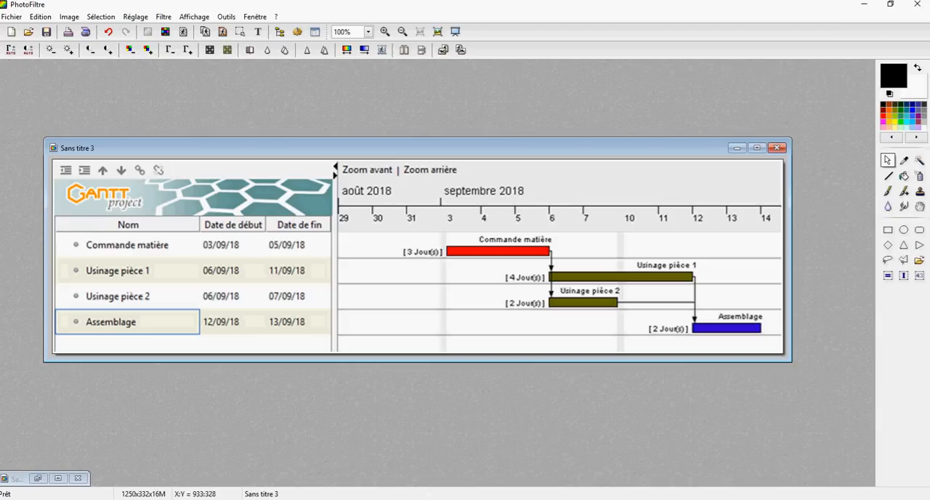
{"action": "left_click", "coordinate": [424, 499]}
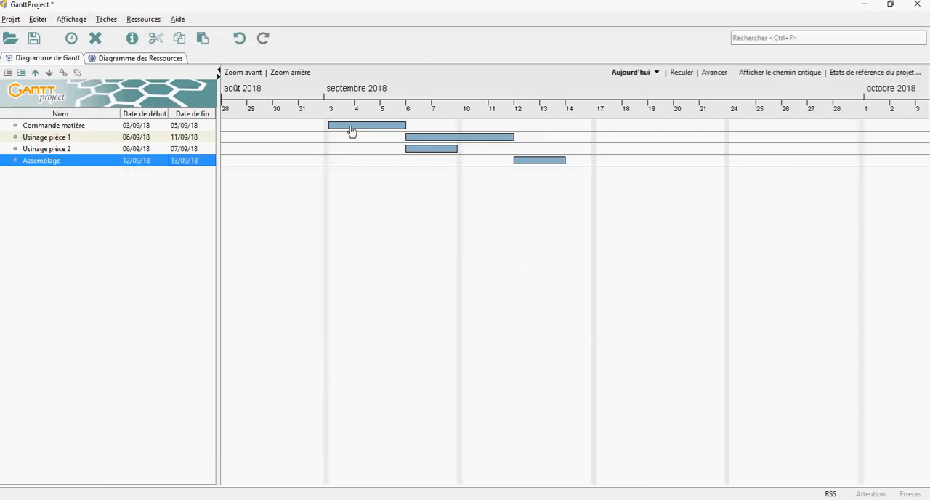
Change the bar colour of "Commande matière" to red in its task properties.
{"action": "left_click", "coordinate": [42, 127]}
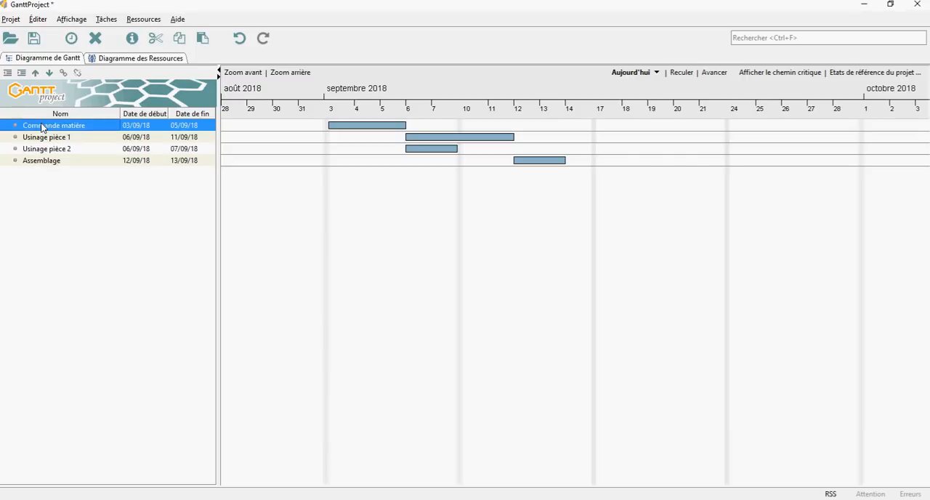
{"action": "right_click", "coordinate": [42, 127]}
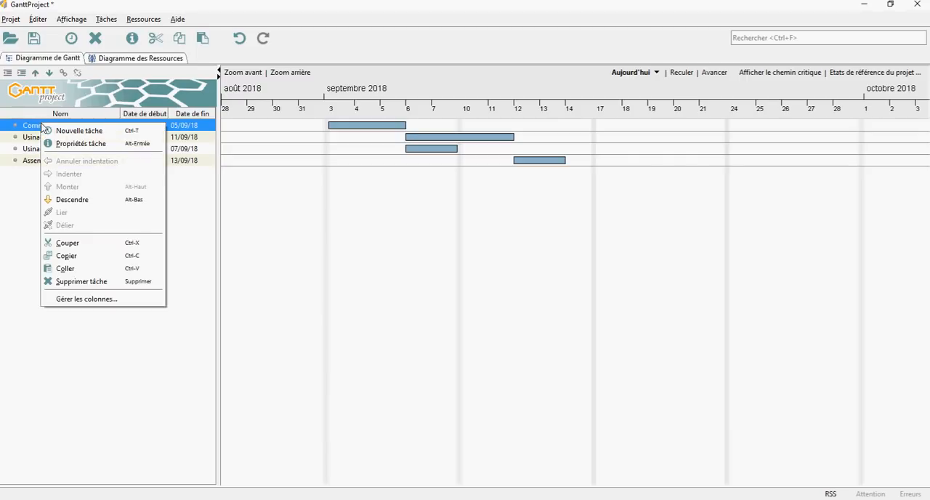
{"action": "left_click", "coordinate": [90, 144]}
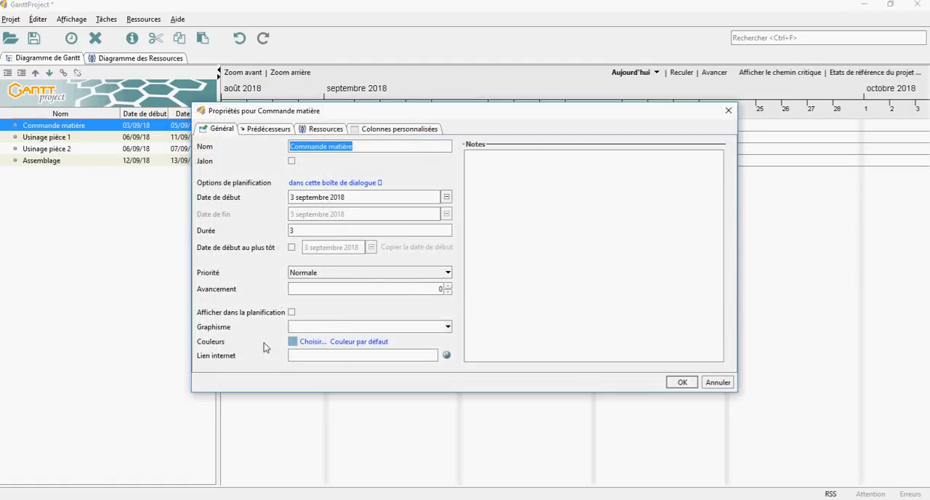
{"action": "left_click", "coordinate": [312, 342]}
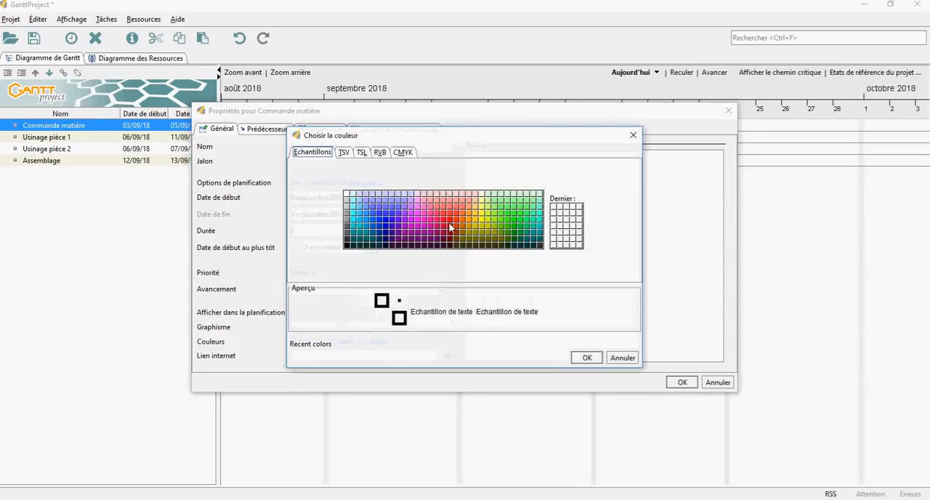
{"action": "left_click", "coordinate": [450, 221]}
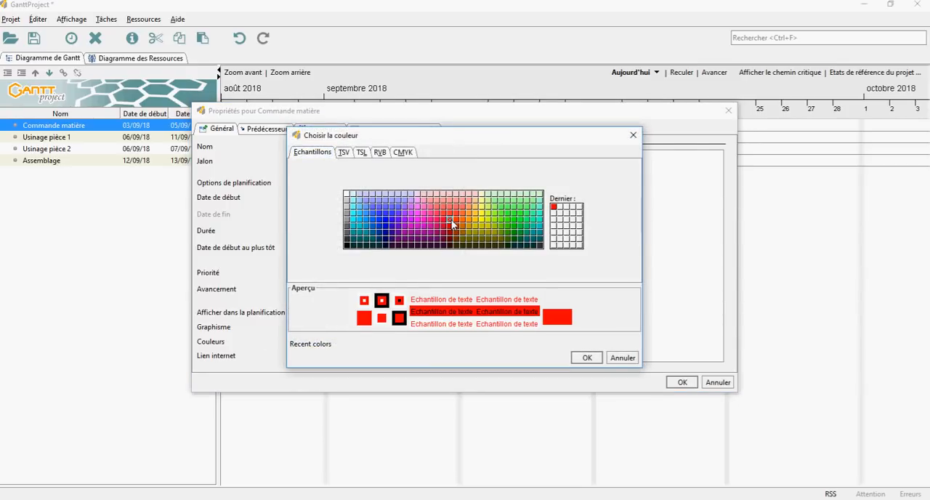
{"action": "left_click", "coordinate": [590, 358]}
{"action": "left_click", "coordinate": [676, 385]}
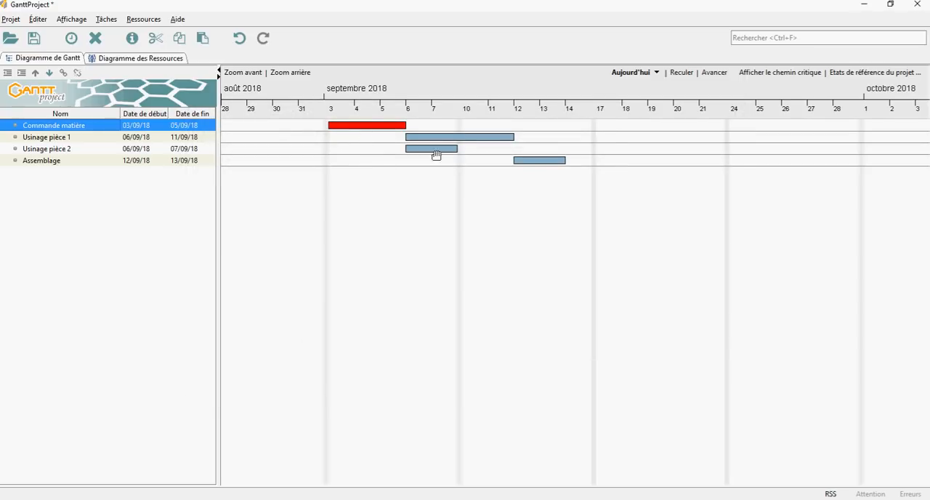
Change the bar colour of "Assemblage" to dark blue in its task properties.
{"action": "left_click", "coordinate": [32, 161]}
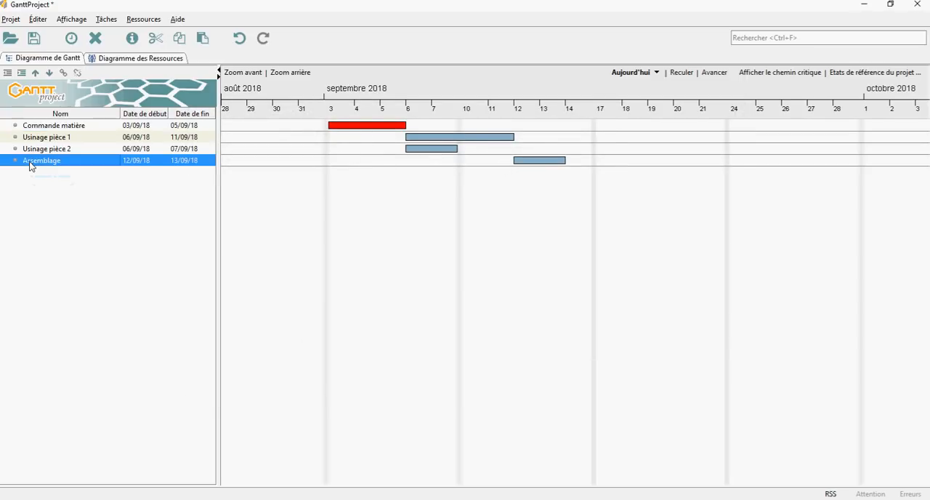
{"action": "right_click", "coordinate": [31, 166]}
{"action": "left_click", "coordinate": [70, 185]}
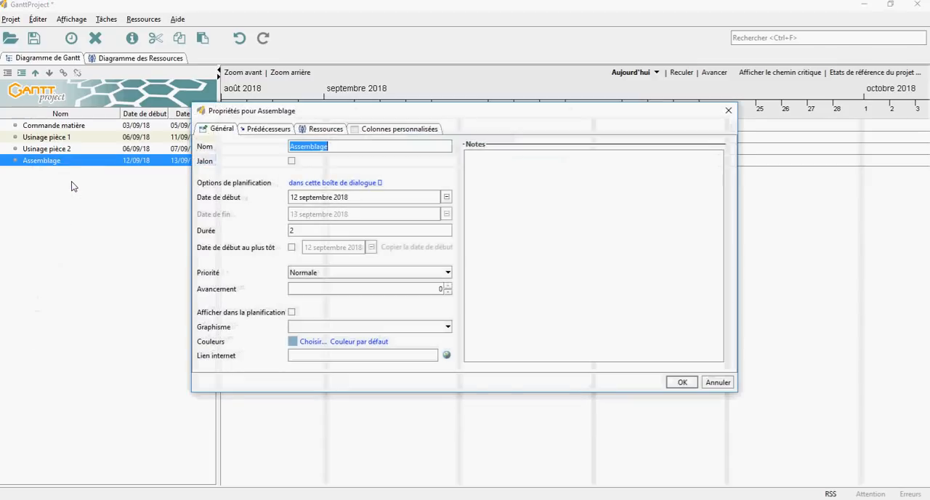
{"action": "left_click", "coordinate": [313, 341]}
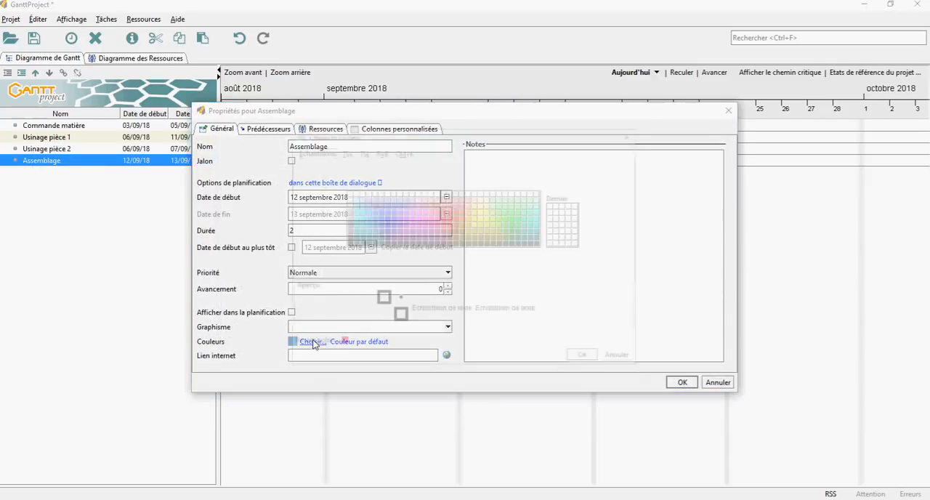
{"action": "left_click", "coordinate": [385, 225]}
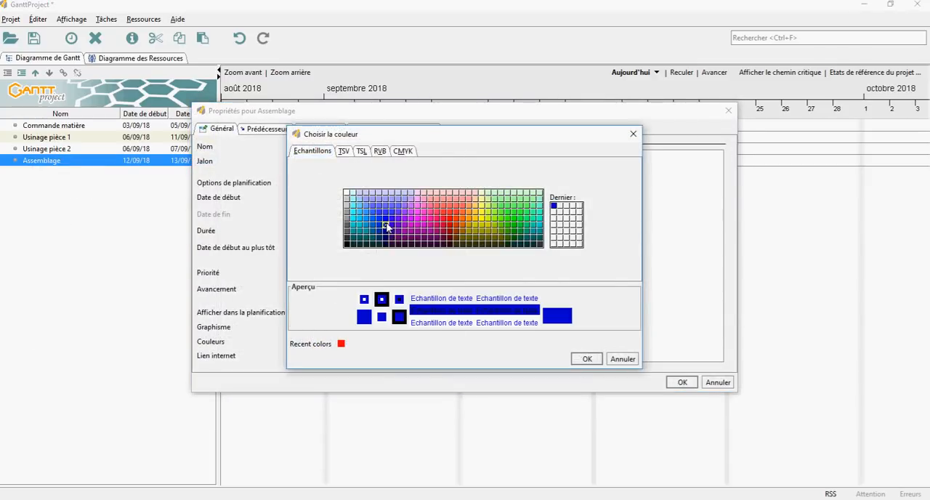
{"action": "left_click", "coordinate": [586, 358]}
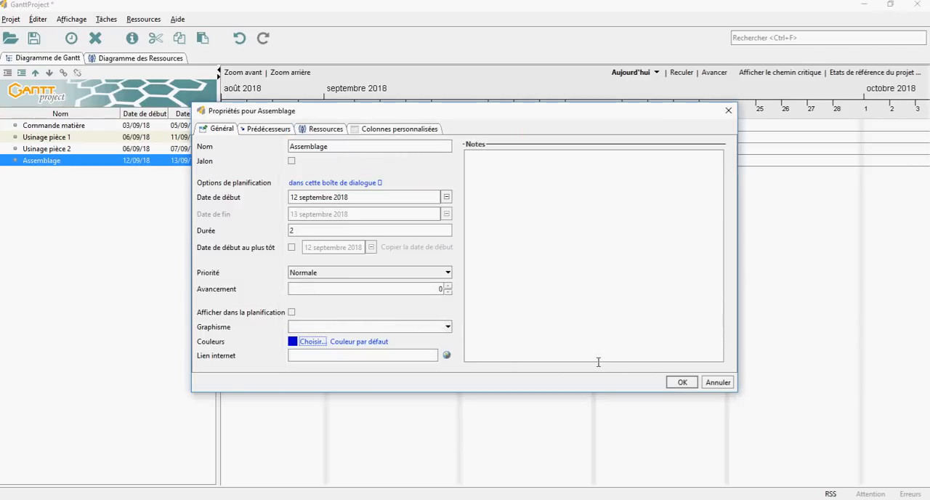
{"action": "left_click", "coordinate": [682, 382]}
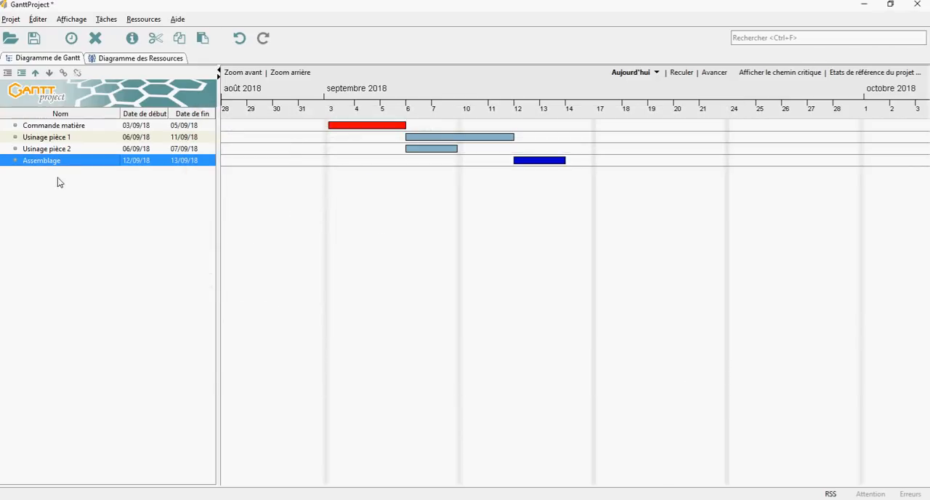
Change the bar colour of "Usinage pièce 1" to olive green in its task properties.
{"action": "left_click", "coordinate": [47, 136]}
{"action": "right_click", "coordinate": [47, 136]}
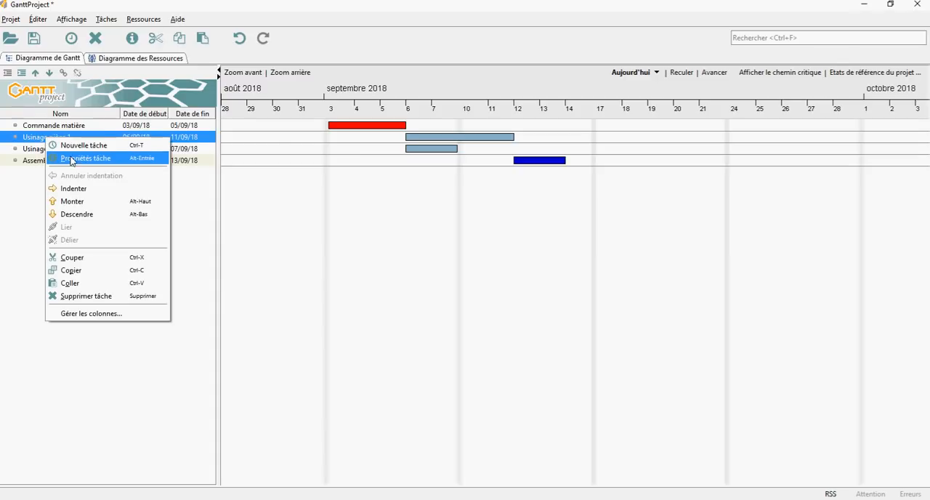
{"action": "left_click", "coordinate": [67, 159]}
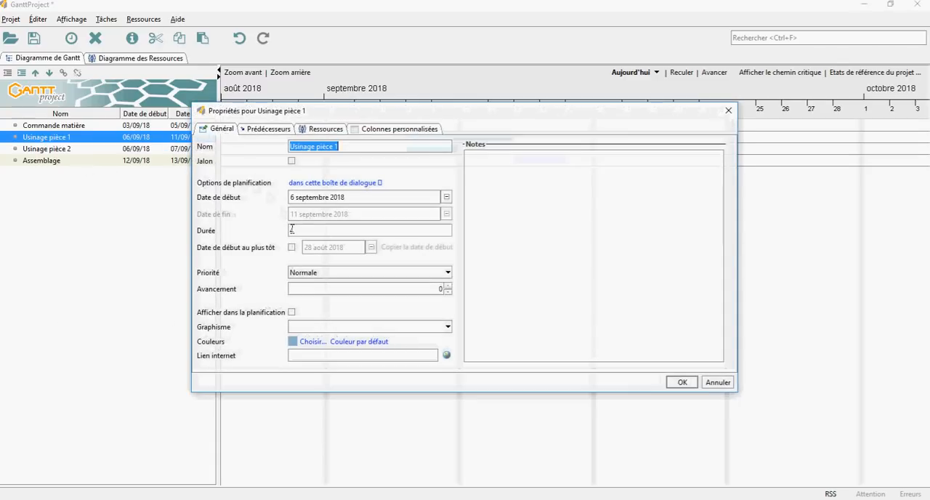
{"action": "left_click", "coordinate": [313, 341]}
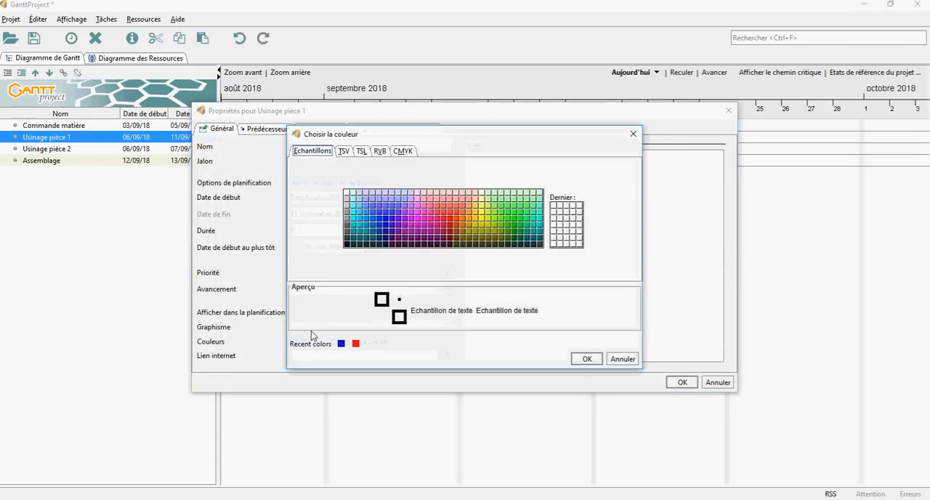
{"action": "left_click", "coordinate": [501, 231]}
{"action": "left_click", "coordinate": [586, 359]}
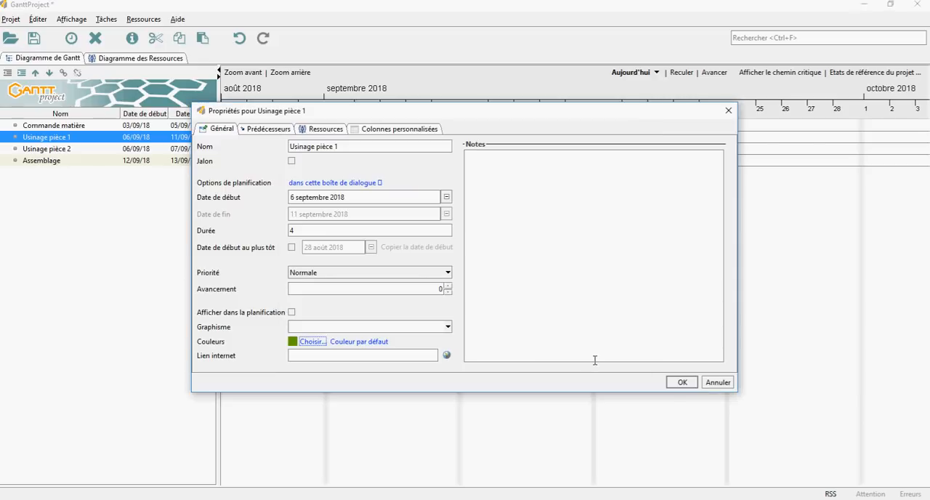
{"action": "left_click", "coordinate": [678, 382]}
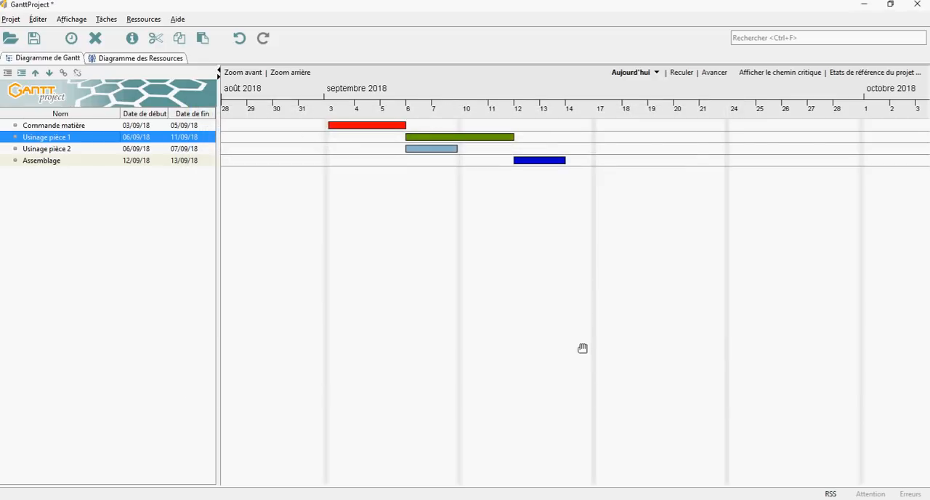
Change the bar colour of "Usinage pièce 2" to the recently used olive green in its task properties.
{"action": "left_click", "coordinate": [49, 149]}
{"action": "right_click", "coordinate": [50, 151]}
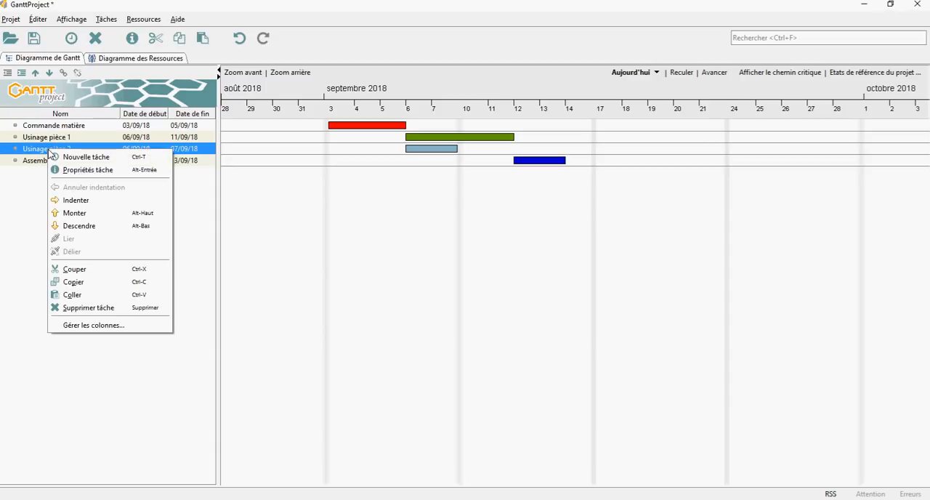
{"action": "left_click", "coordinate": [84, 172]}
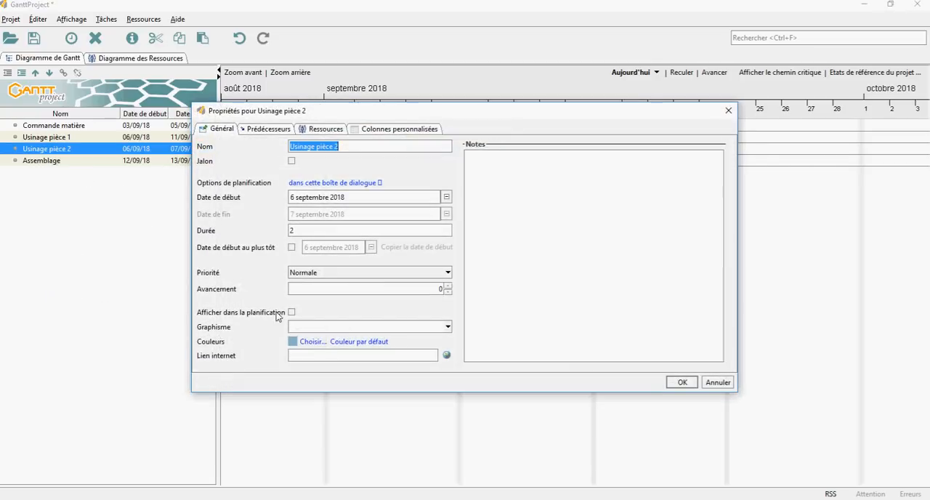
{"action": "left_click", "coordinate": [312, 342]}
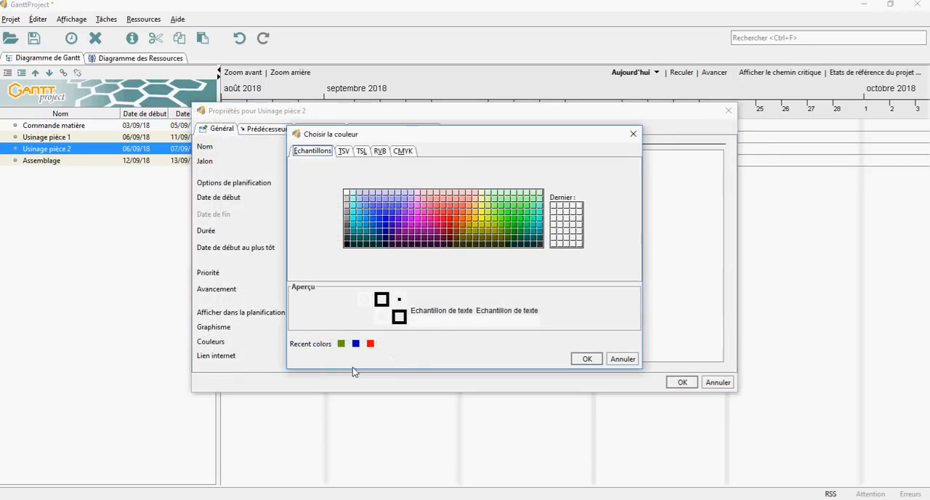
{"action": "left_click", "coordinate": [341, 345]}
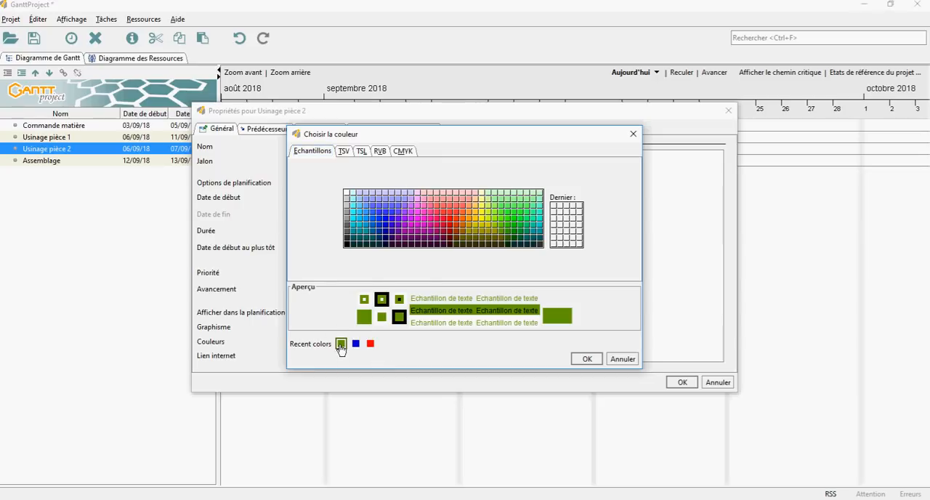
{"action": "left_click", "coordinate": [585, 358]}
{"action": "left_click", "coordinate": [681, 383]}
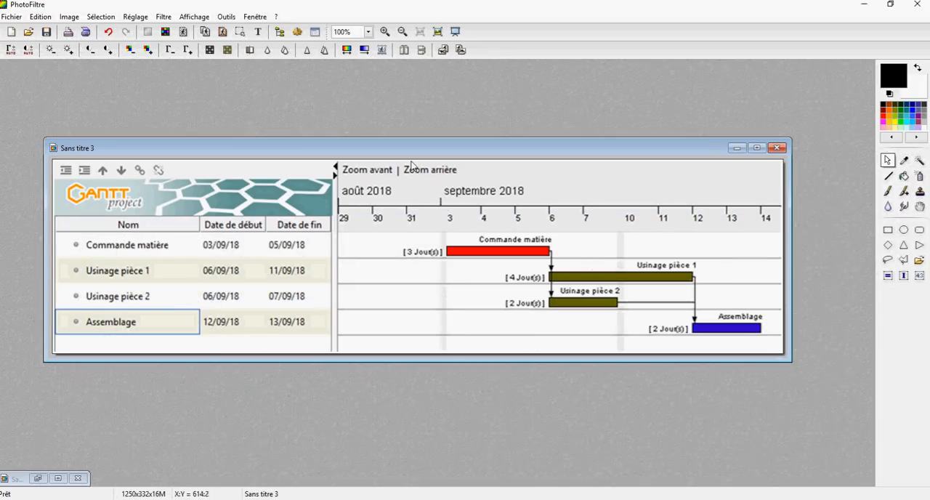
Check the reference chart in PhotoFiltre, and in GanttProject display "Nom de la tâche" above and "Durée de la tâche" to the left of the bars.
{"action": "left_click_drag", "start_coordinate": [412, 156], "coordinate": [375, 115]}
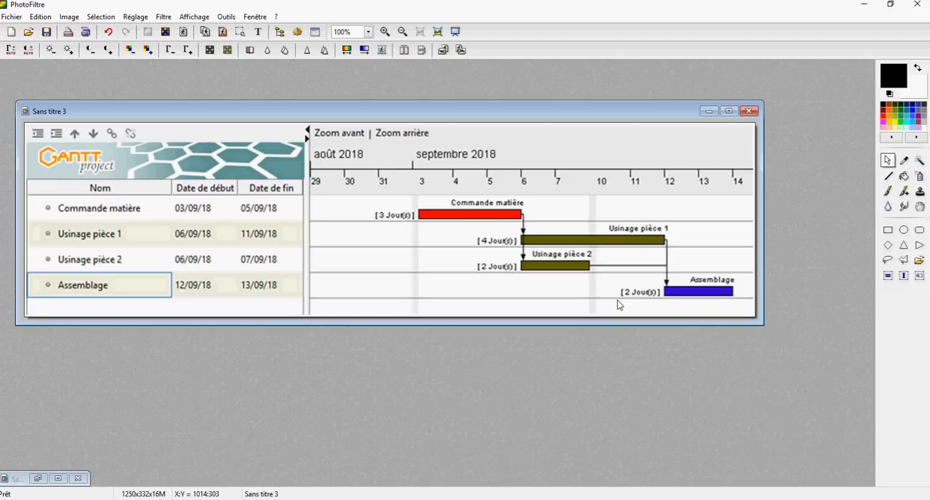
{"action": "key", "text": "alt+Tab"}
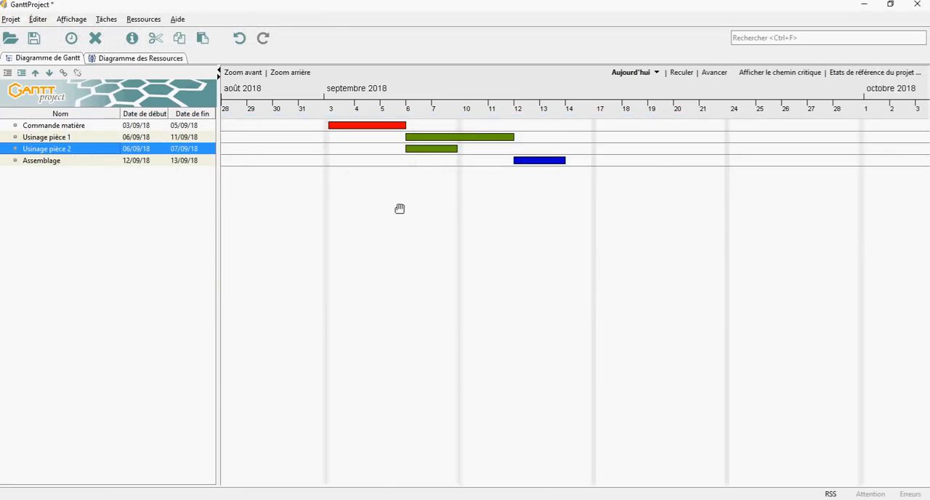
{"action": "right_click", "coordinate": [385, 239]}
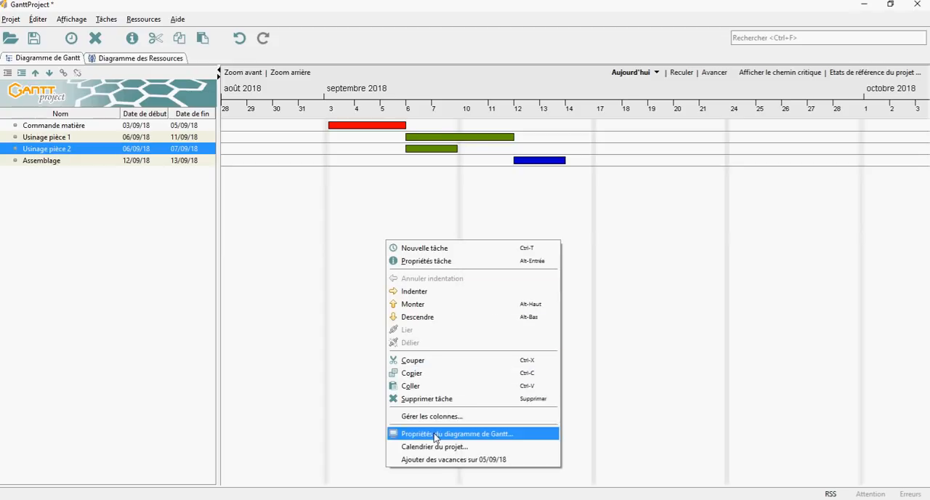
{"action": "left_click", "coordinate": [474, 434]}
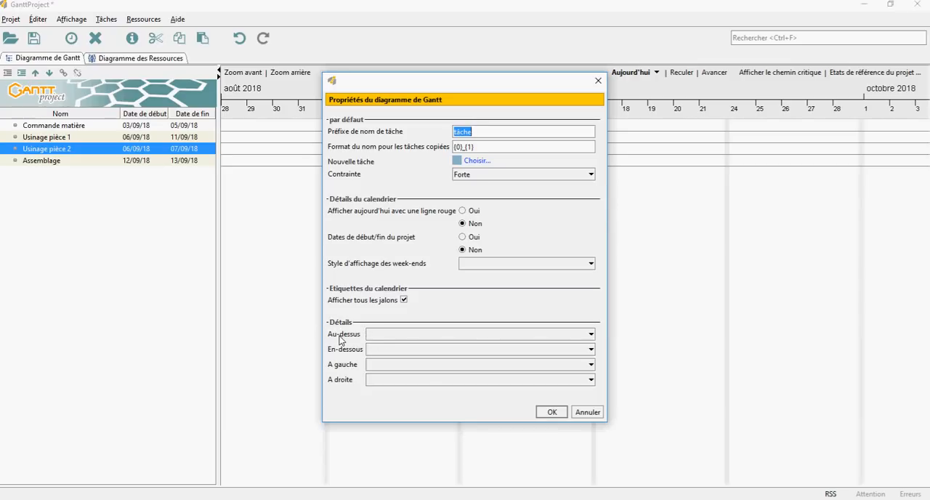
{"action": "left_click", "coordinate": [385, 336]}
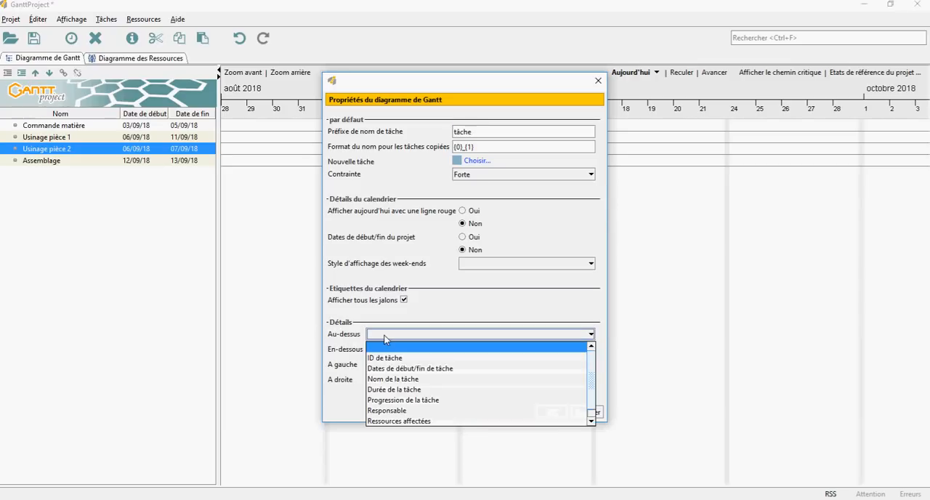
{"action": "left_click", "coordinate": [393, 378]}
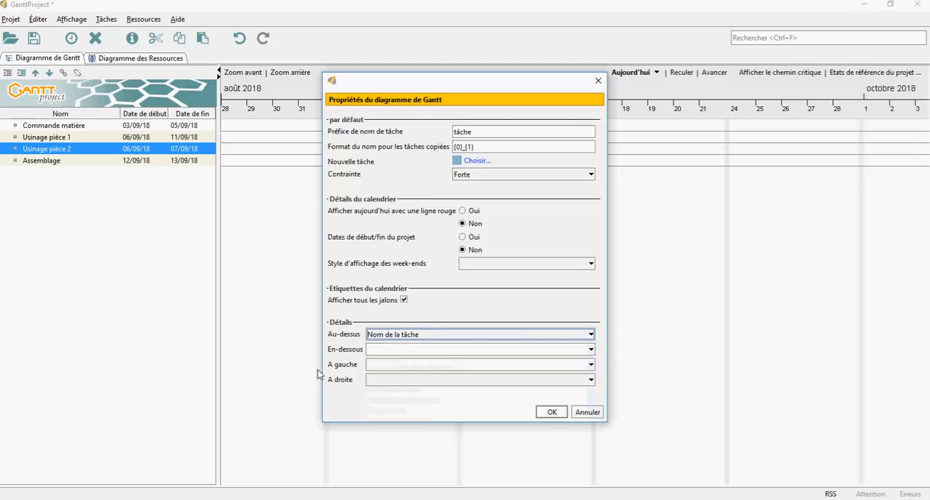
{"action": "left_click", "coordinate": [383, 366]}
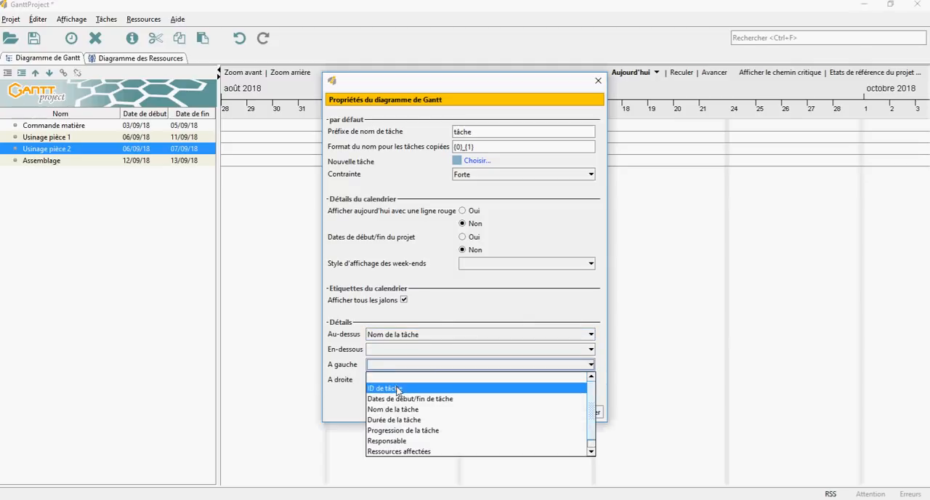
{"action": "left_click", "coordinate": [416, 419]}
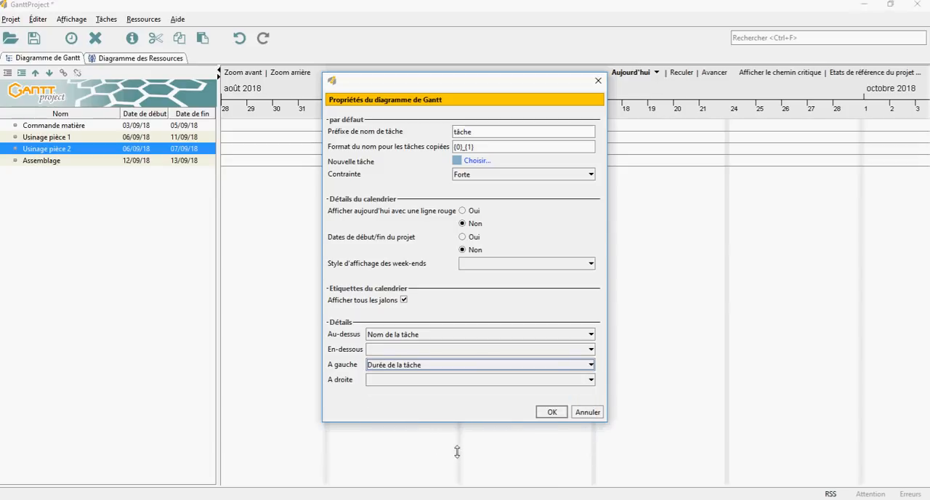
{"action": "left_click", "coordinate": [554, 412]}
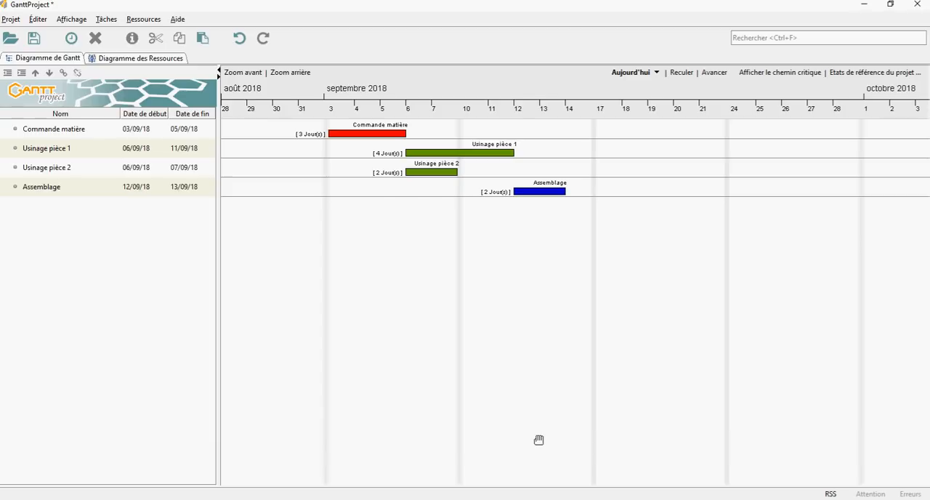
Consult the dependency arrows in PhotoFiltre's reference chart, return to GanttProject and link "Commande matière" to "Usinage pièce 1".
{"action": "left_click", "coordinate": [442, 498]}
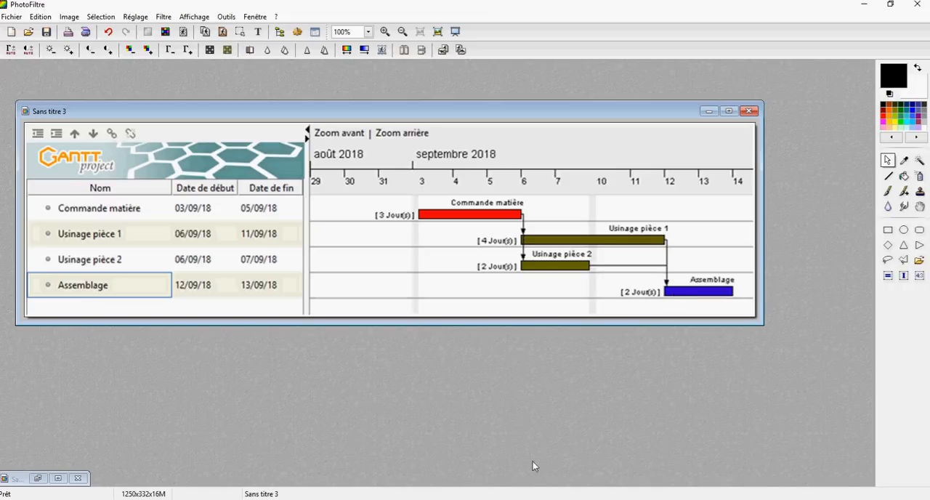
{"action": "key", "text": "alt+Tab"}
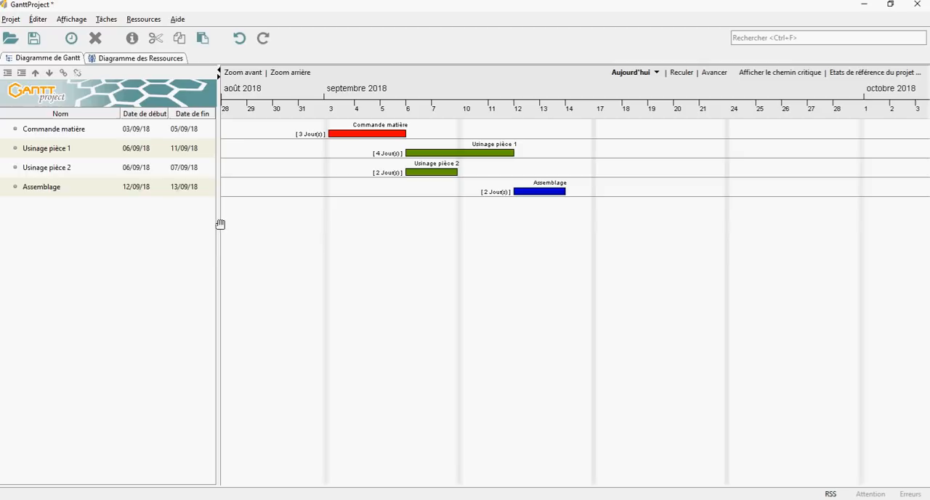
{"action": "left_click", "coordinate": [75, 132]}
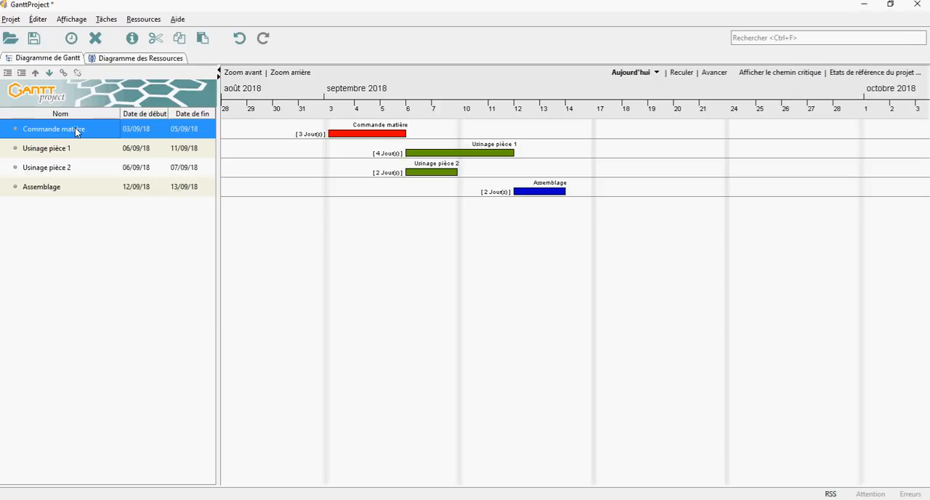
{"action": "left_click", "coordinate": [40, 149], "text": "ctrl"}
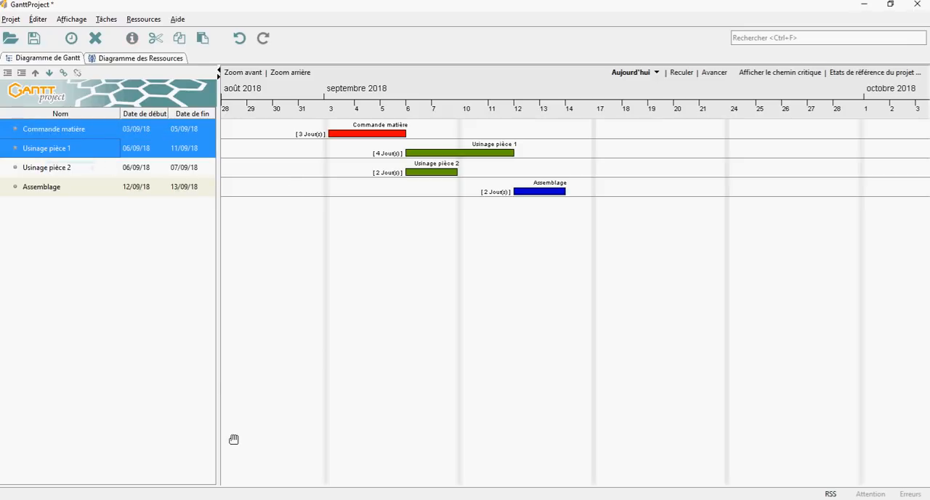
{"action": "right_click", "coordinate": [65, 130]}
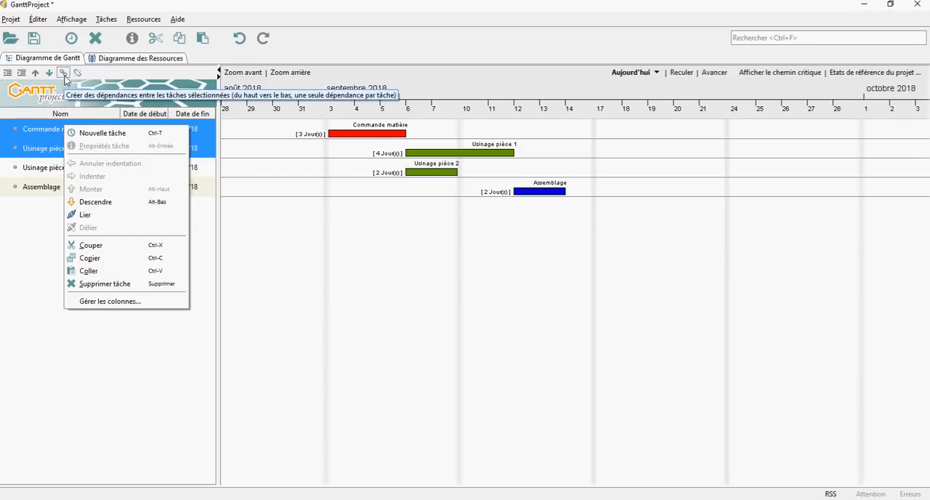
{"action": "left_click", "coordinate": [87, 215]}
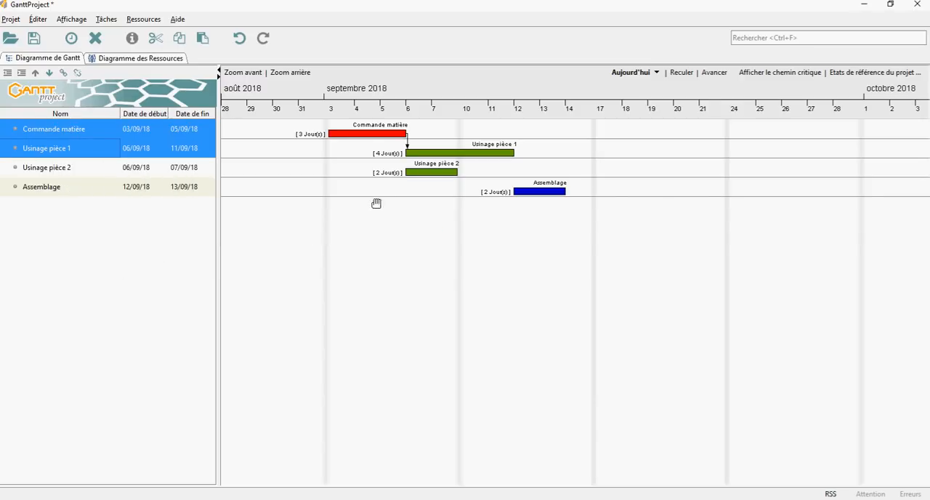
Create a dependency from "Commande matière" to "Usinage pièce 2" by linking only these two tasks.
{"action": "left_click", "coordinate": [51, 187]}
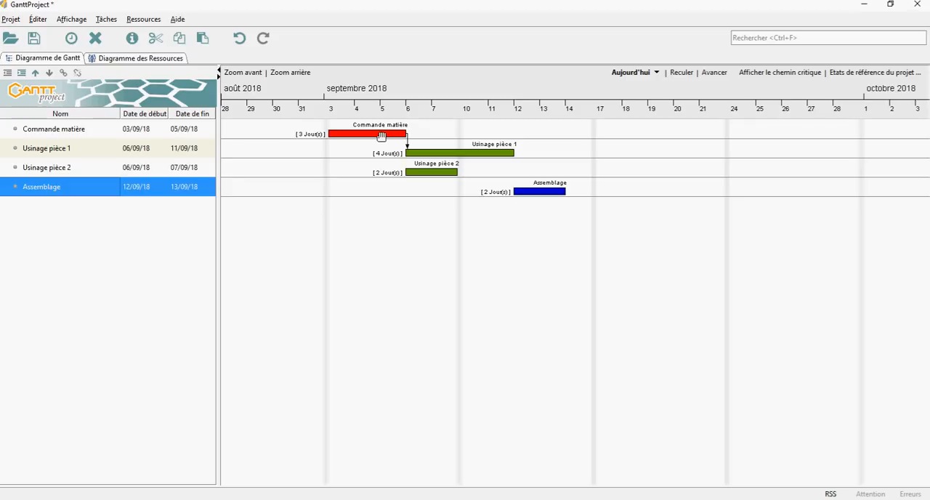
{"action": "left_click", "coordinate": [62, 130]}
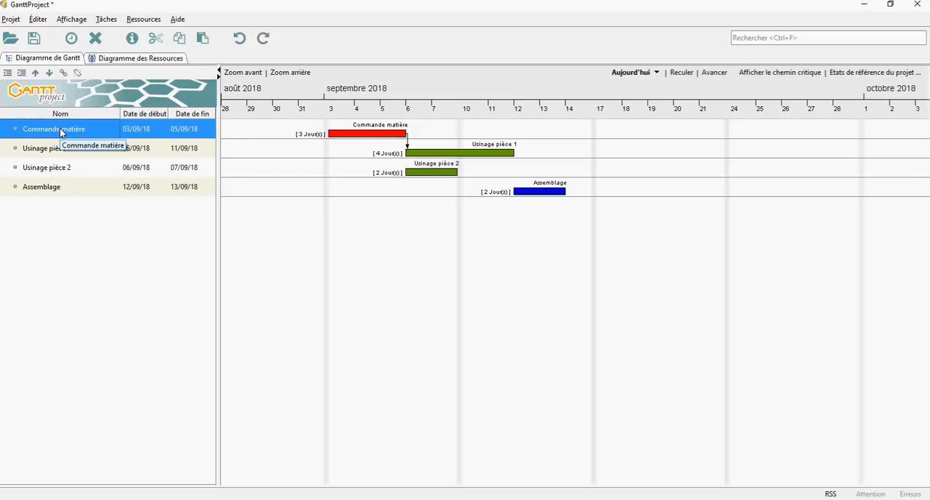
{"action": "left_click", "coordinate": [51, 170], "text": "ctrl"}
{"action": "right_click", "coordinate": [52, 170]}
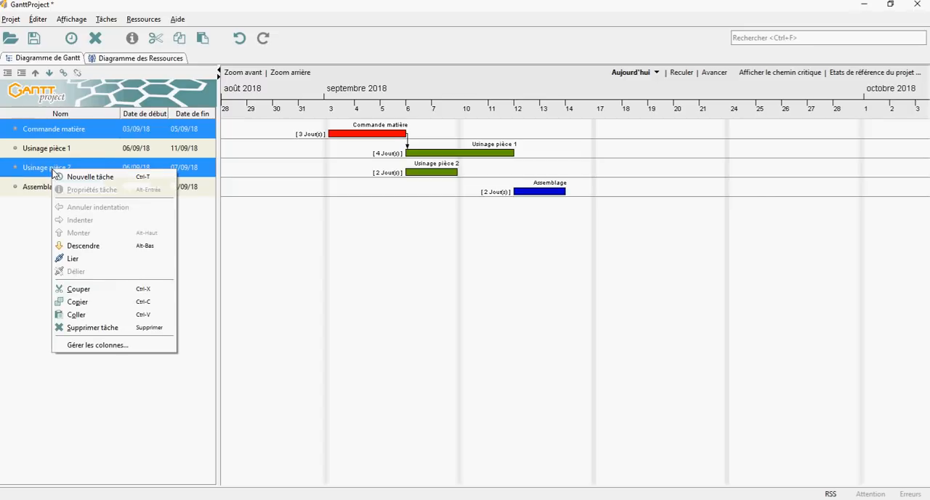
{"action": "left_click", "coordinate": [74, 260]}
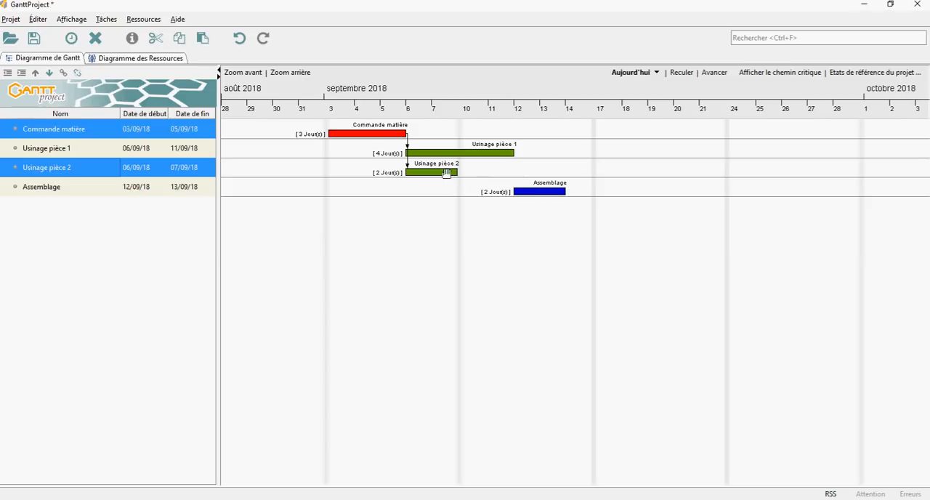
Create a dependency from "Usinage pièce 1" to "Assemblage" by linking the two tasks.
{"action": "left_click", "coordinate": [58, 151]}
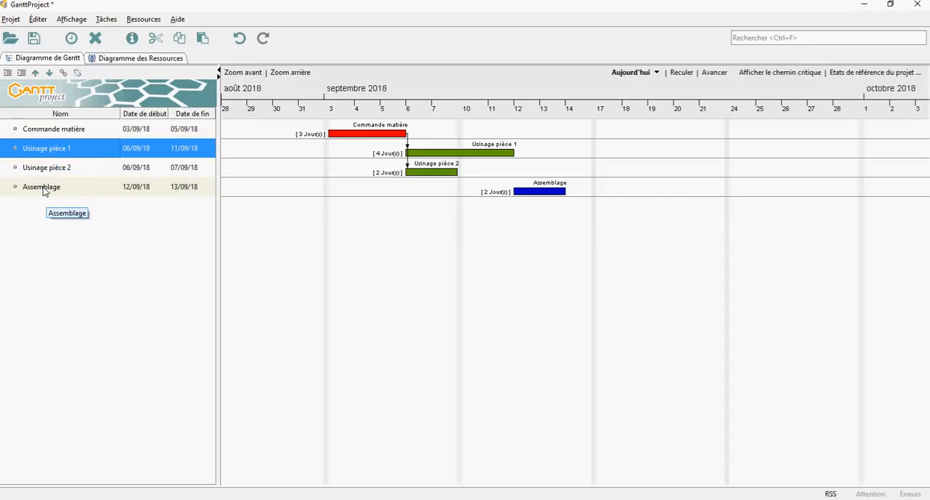
{"action": "left_click", "coordinate": [43, 190], "text": "ctrl"}
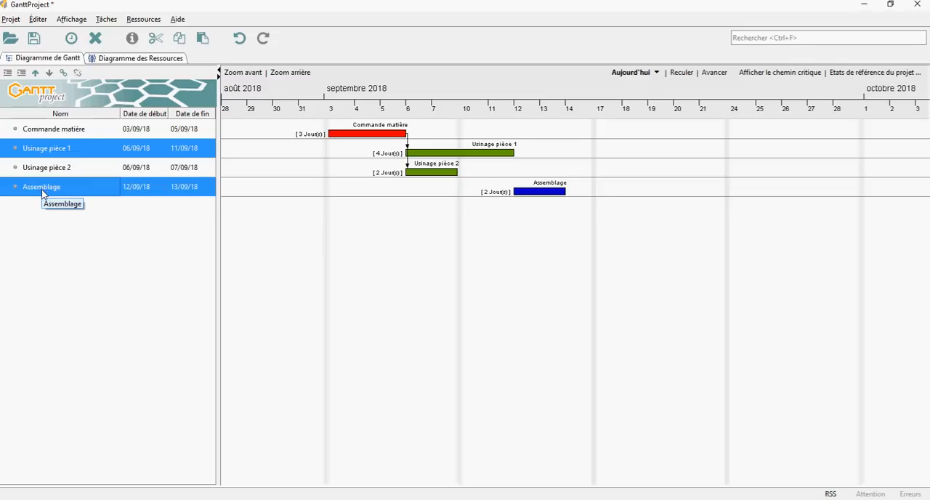
{"action": "right_click", "coordinate": [43, 192]}
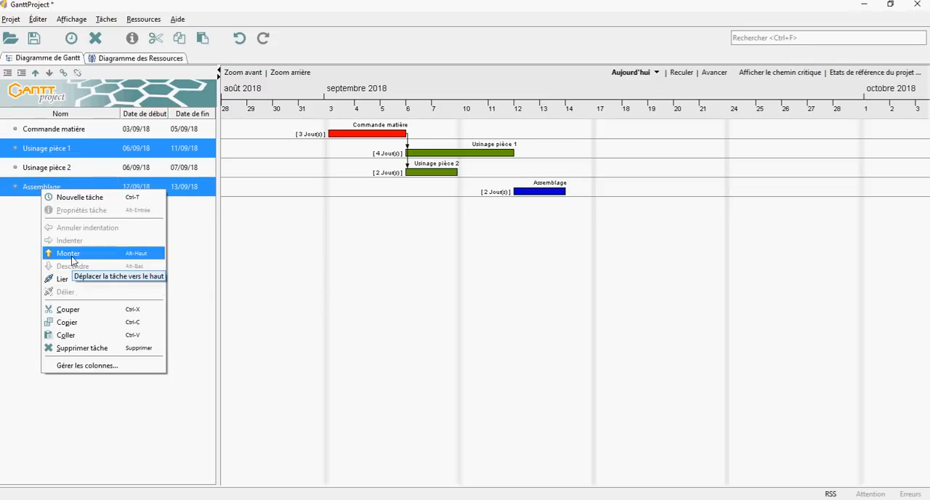
{"action": "left_click", "coordinate": [66, 279]}
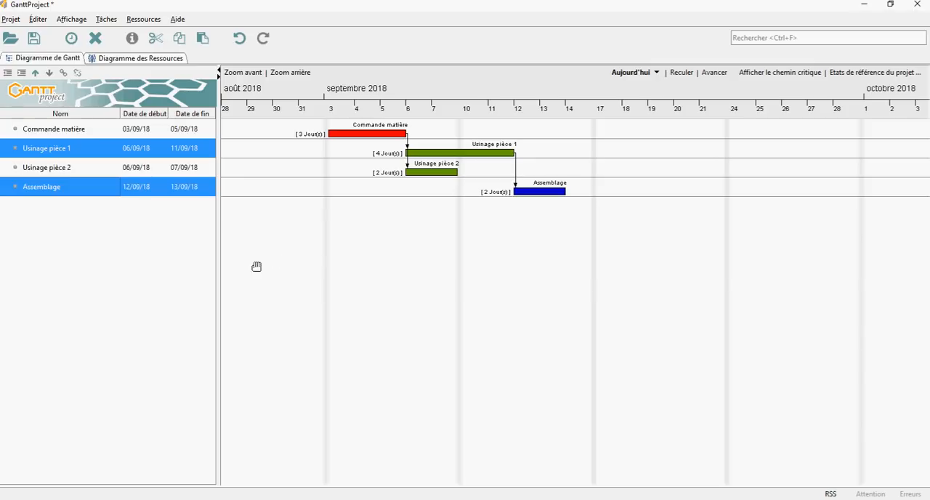
Create a dependency from "Usinage pièce 2" to "Assemblage" by linking only these two tasks.
{"action": "left_click", "coordinate": [61, 166]}
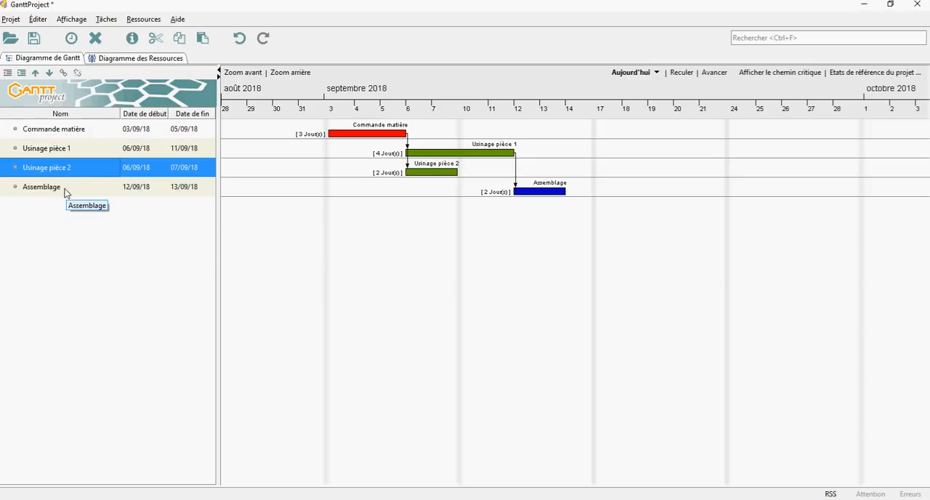
{"action": "left_click", "coordinate": [48, 188], "text": "ctrl"}
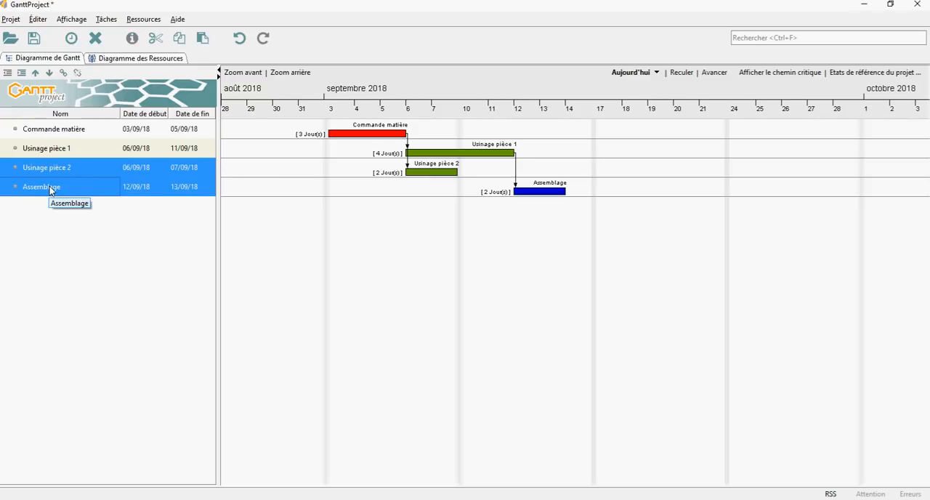
{"action": "right_click", "coordinate": [49, 186]}
{"action": "left_click", "coordinate": [76, 278]}
Check the project's resource list, return to the Gantt chart and assign the first listed resource to "Commande matière".
{"action": "left_click", "coordinate": [135, 58]}
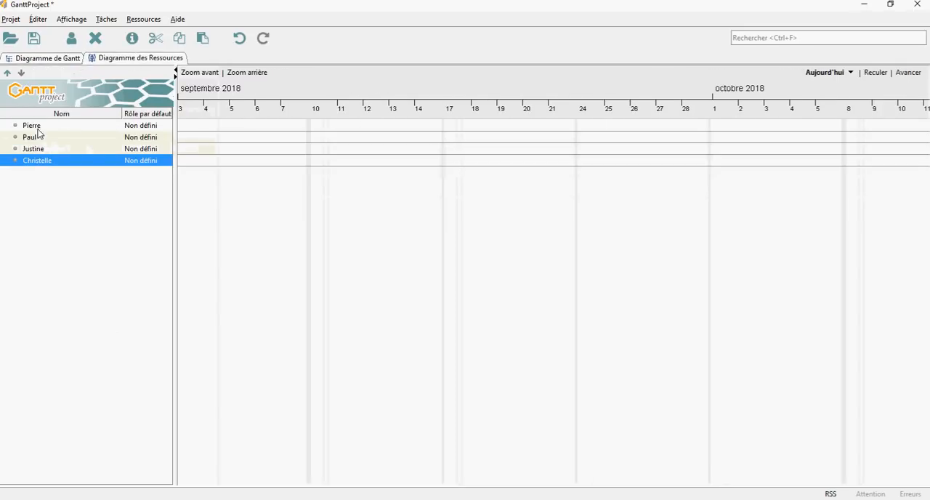
{"action": "left_click", "coordinate": [35, 58]}
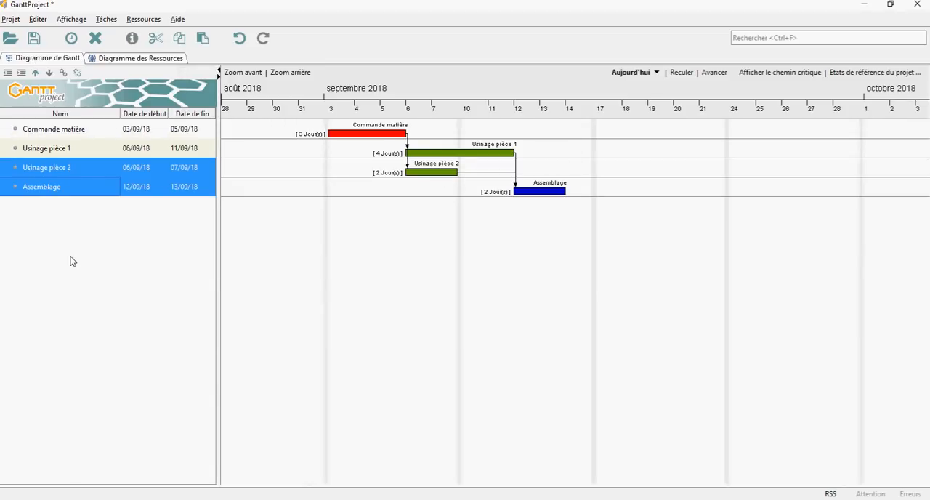
{"action": "double_click", "coordinate": [47, 131]}
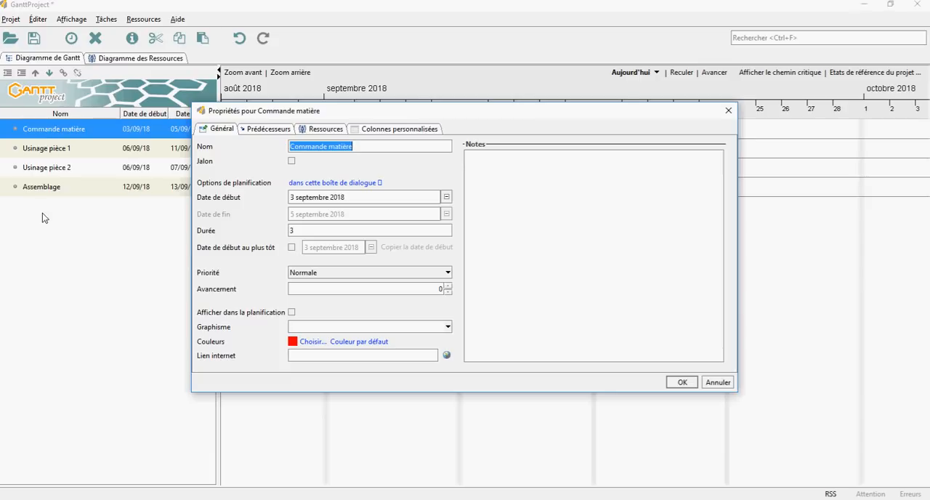
{"action": "left_click", "coordinate": [324, 130]}
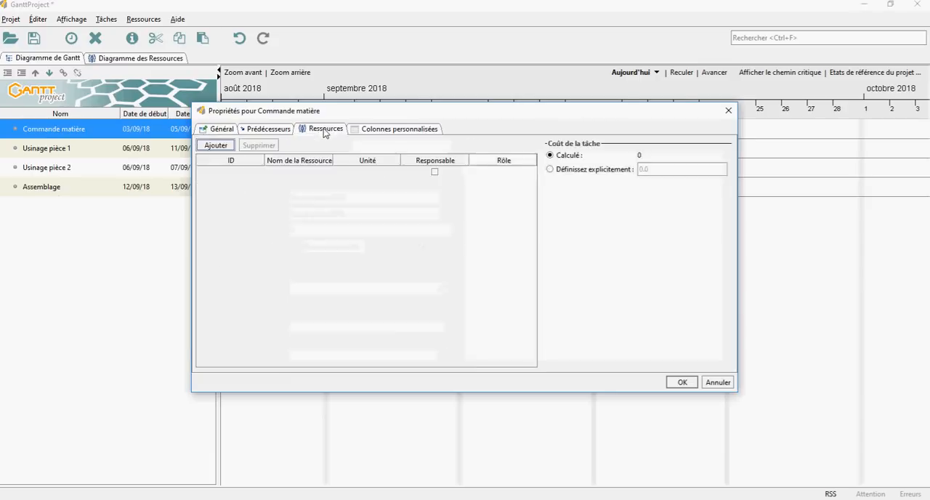
{"action": "left_click", "coordinate": [306, 171]}
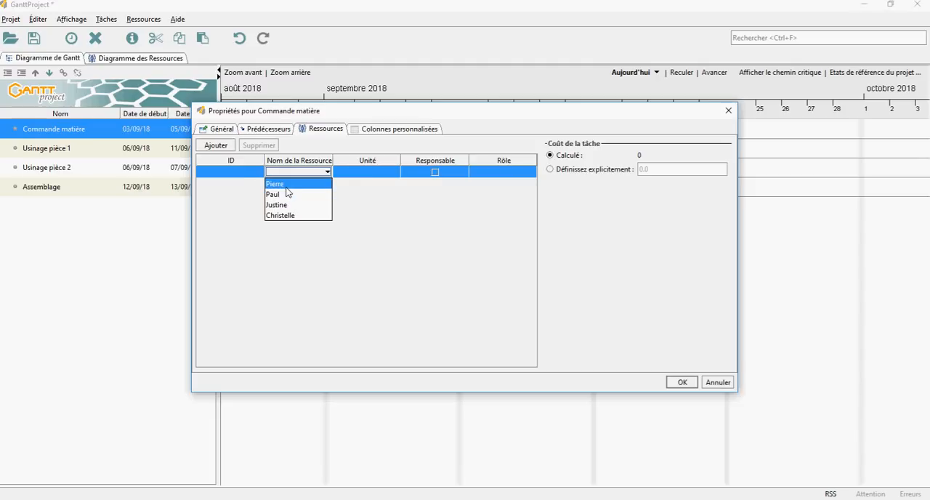
{"action": "left_click", "coordinate": [287, 186]}
{"action": "left_click", "coordinate": [676, 385]}
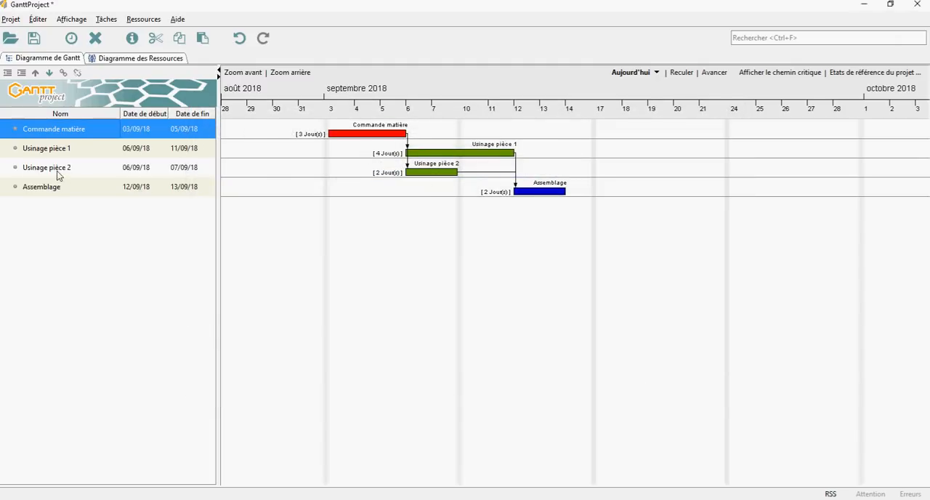
Assign the second resource in the project's list to the task "Usinage pièce 1".
{"action": "double_click", "coordinate": [54, 150]}
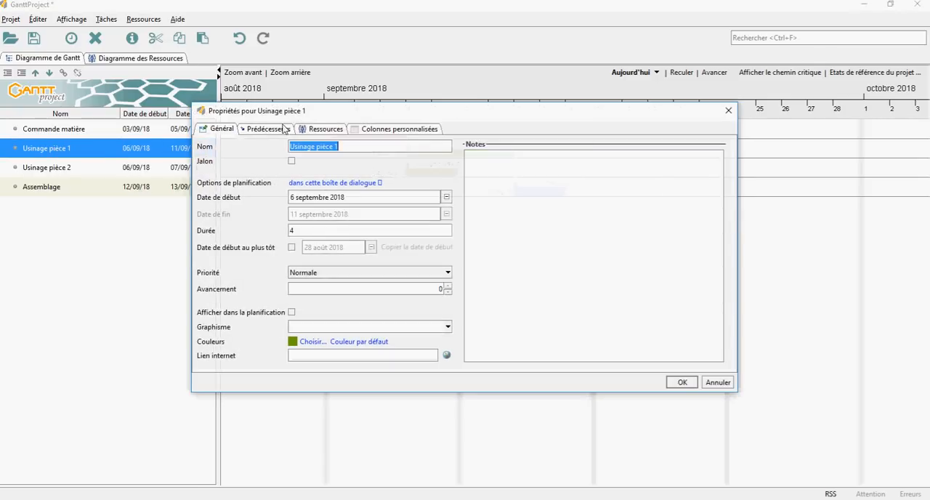
{"action": "left_click", "coordinate": [319, 130]}
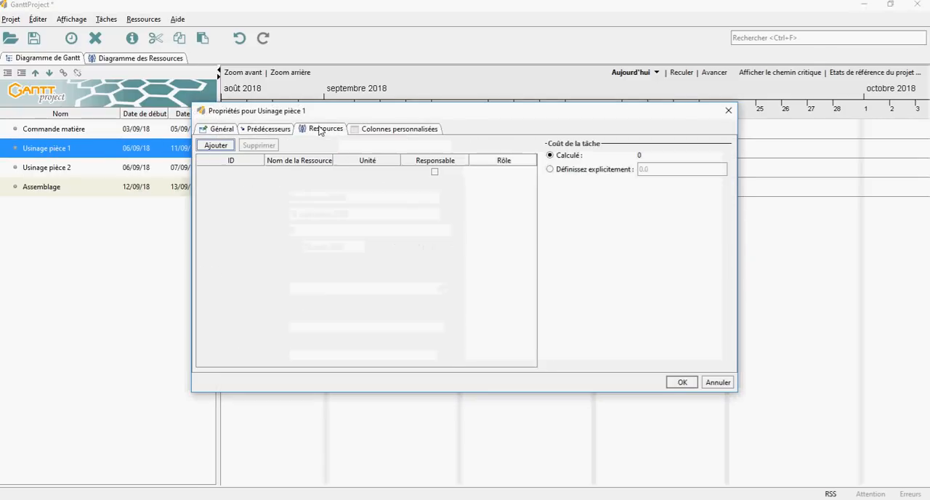
{"action": "left_click", "coordinate": [302, 172]}
{"action": "left_click", "coordinate": [301, 195]}
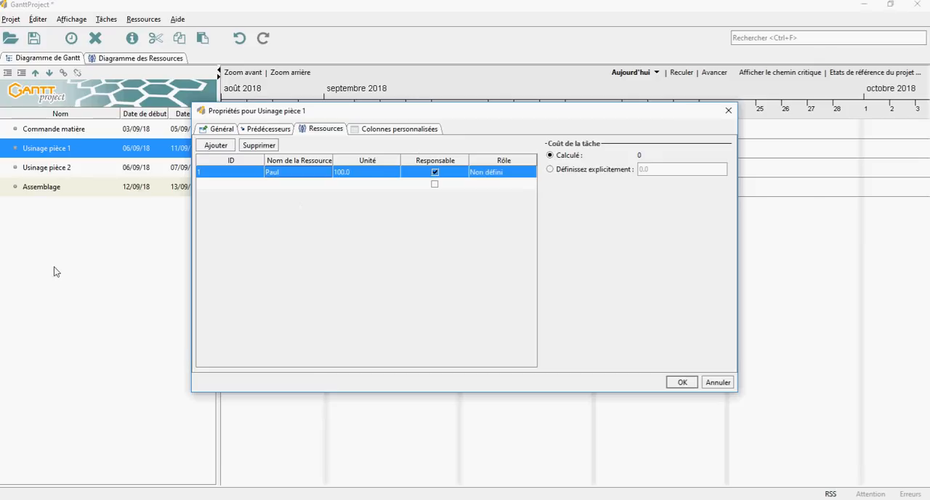
{"action": "left_click", "coordinate": [681, 382]}
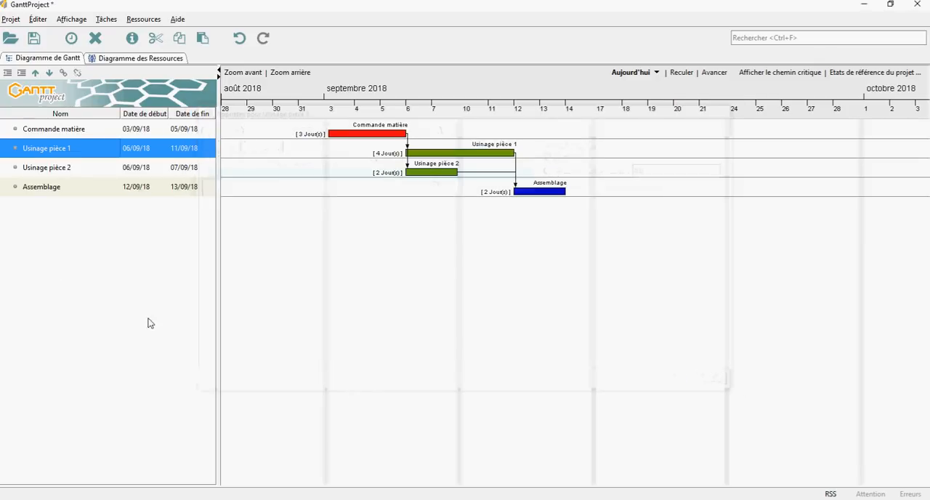
Assign the third resource in the project's list to the task "Usinage pièce 2".
{"action": "double_click", "coordinate": [35, 171]}
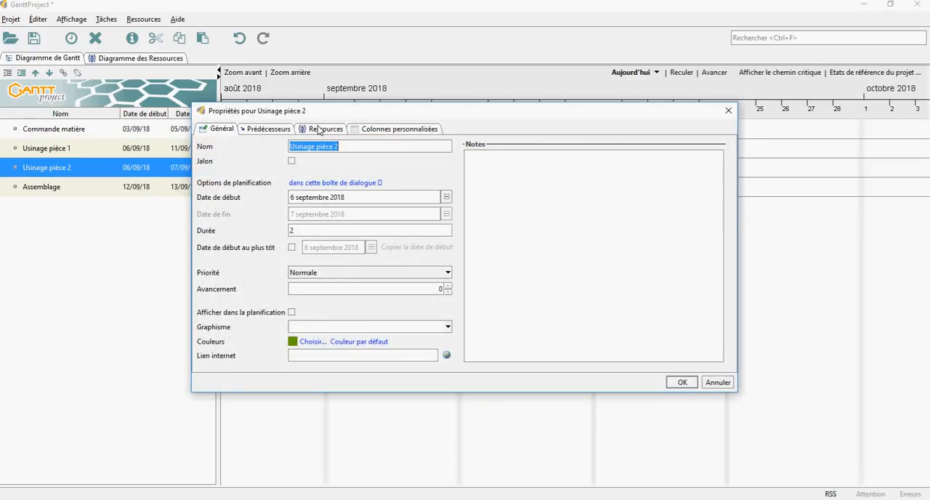
{"action": "left_click", "coordinate": [318, 129]}
{"action": "left_click", "coordinate": [311, 173]}
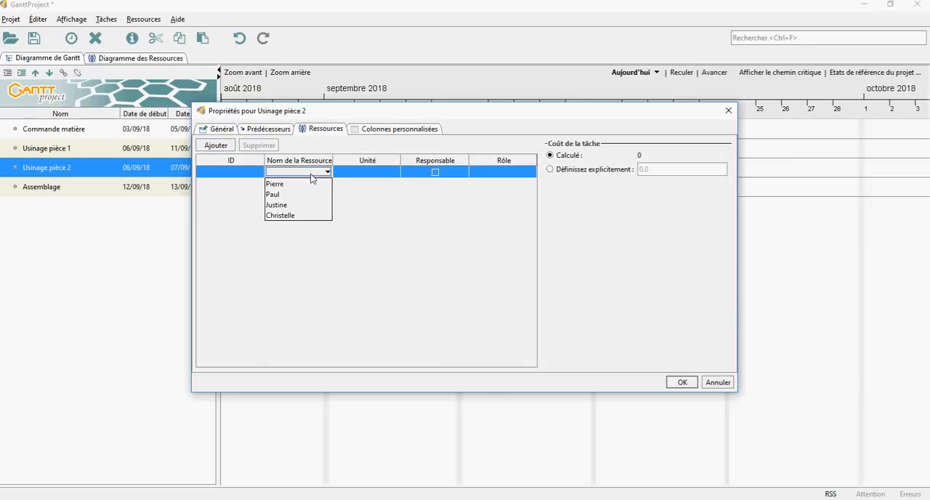
{"action": "left_click", "coordinate": [304, 196]}
{"action": "left_click", "coordinate": [680, 381]}
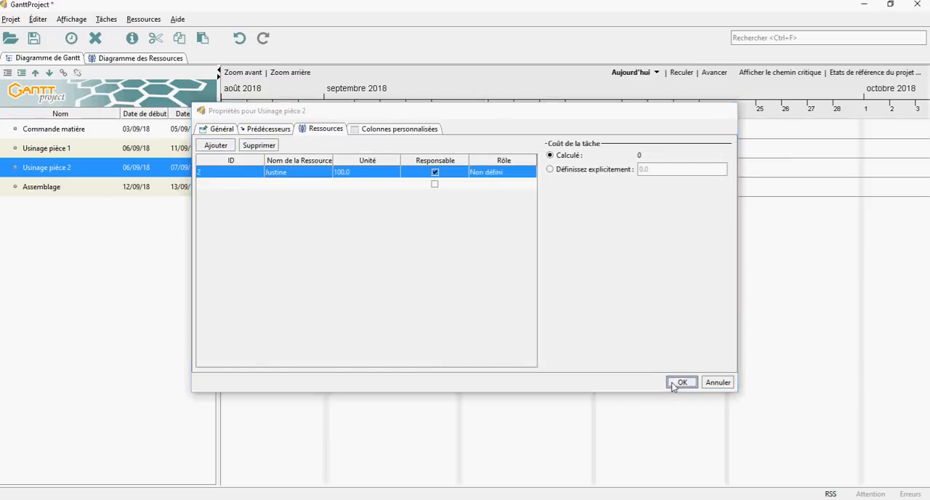
Assign the fourth and last resource in the project's list to the task "Assemblage".
{"action": "double_click", "coordinate": [47, 186]}
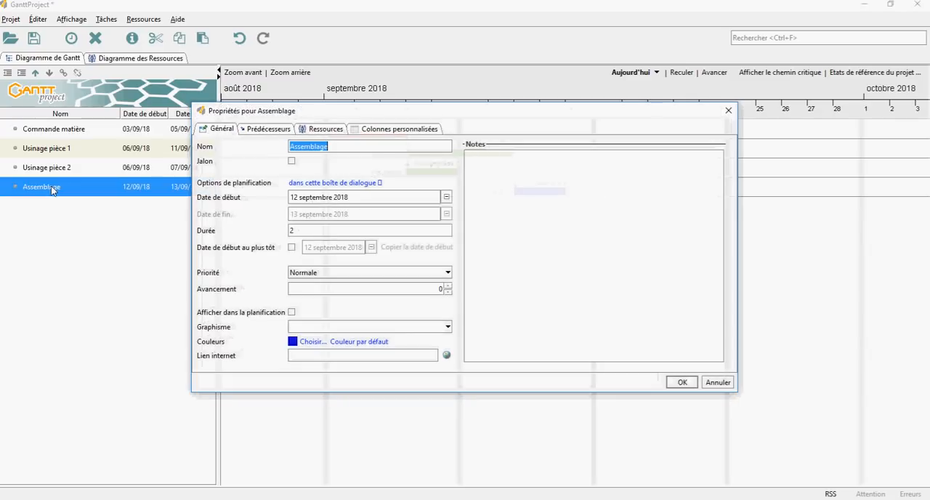
{"action": "left_click", "coordinate": [320, 130]}
{"action": "left_click", "coordinate": [311, 173]}
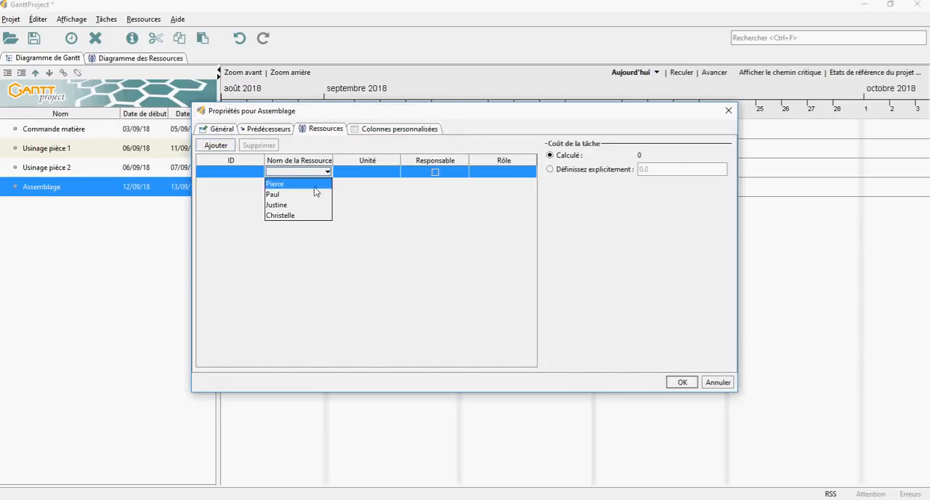
{"action": "left_click", "coordinate": [311, 215]}
{"action": "left_click", "coordinate": [682, 382]}
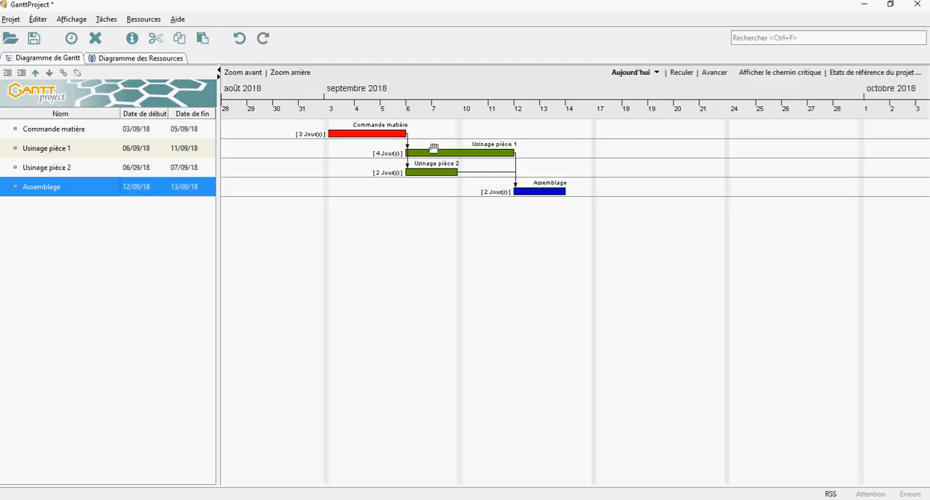
Set the Gantt chart properties to display "Ressources affectées" to the right of the task bars.
{"action": "right_click", "coordinate": [370, 276]}
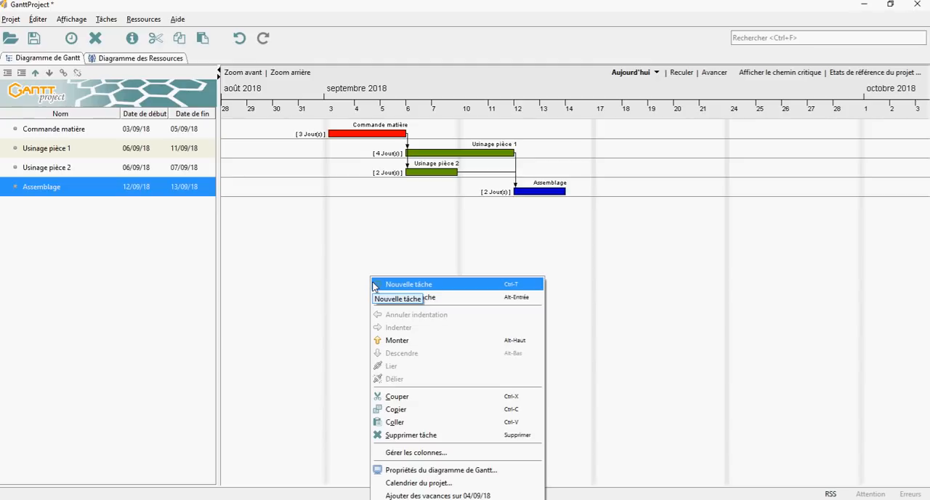
{"action": "left_click", "coordinate": [442, 470]}
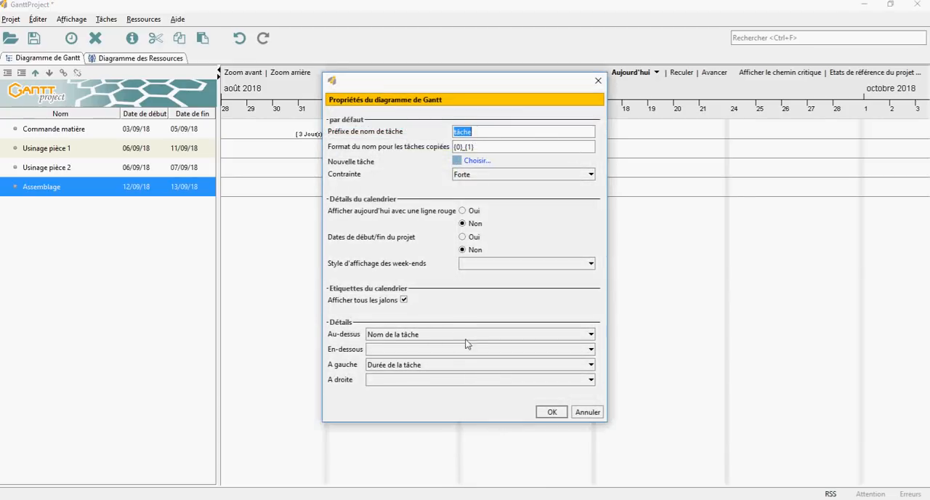
{"action": "left_click", "coordinate": [372, 380]}
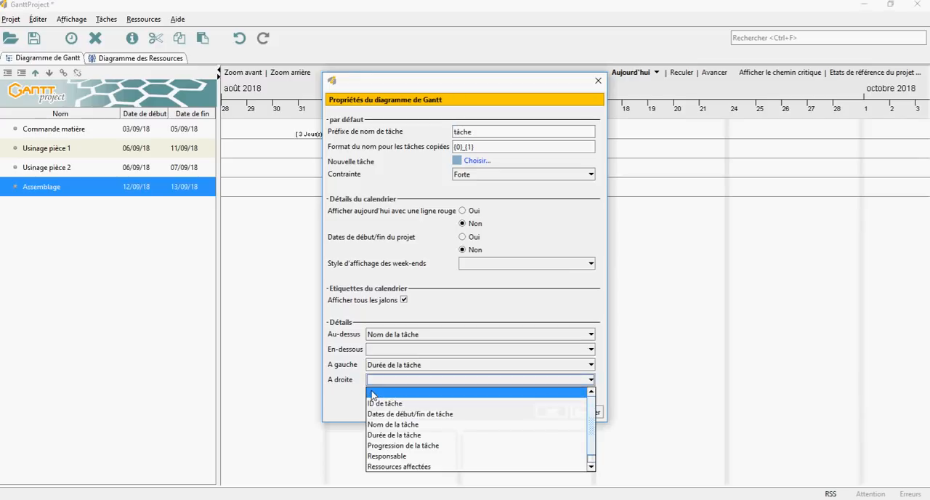
{"action": "left_click", "coordinate": [381, 468]}
{"action": "left_click", "coordinate": [547, 412]}
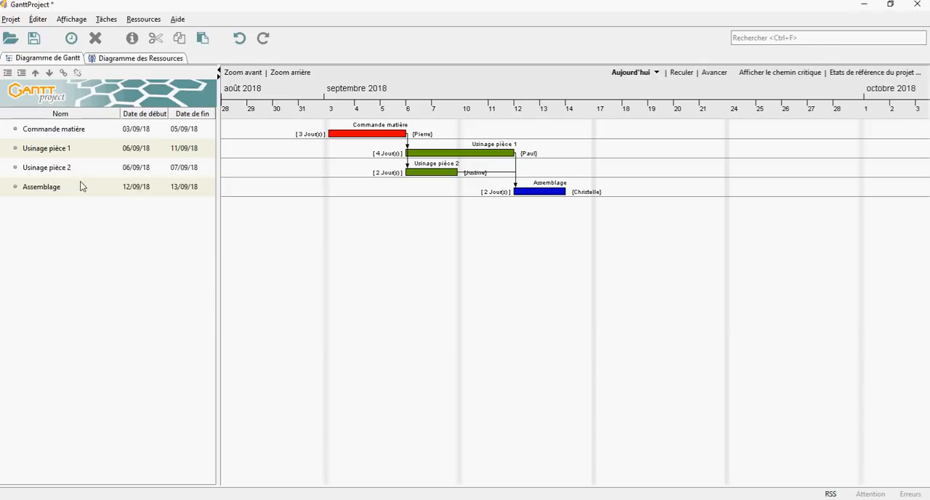
Save the project as a GanttProject file in the LENOVO folder, entering the file name "S21.3 - Activité".
{"action": "left_click", "coordinate": [34, 39]}
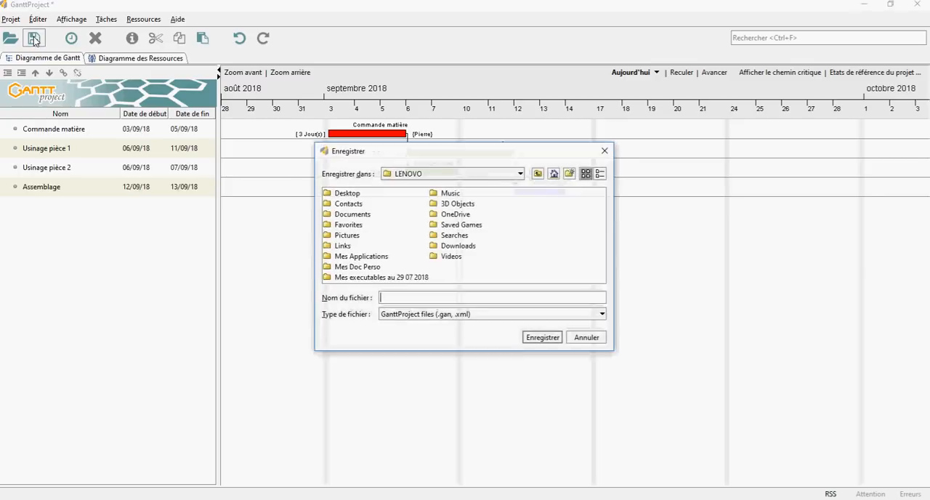
{"action": "left_click", "coordinate": [352, 216]}
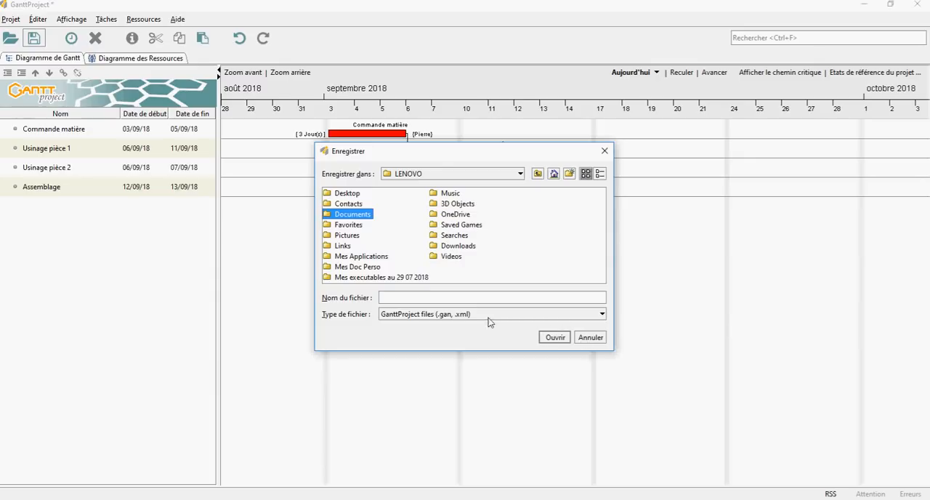
{"action": "left_click", "coordinate": [411, 296]}
{"action": "type", "text": "S"}
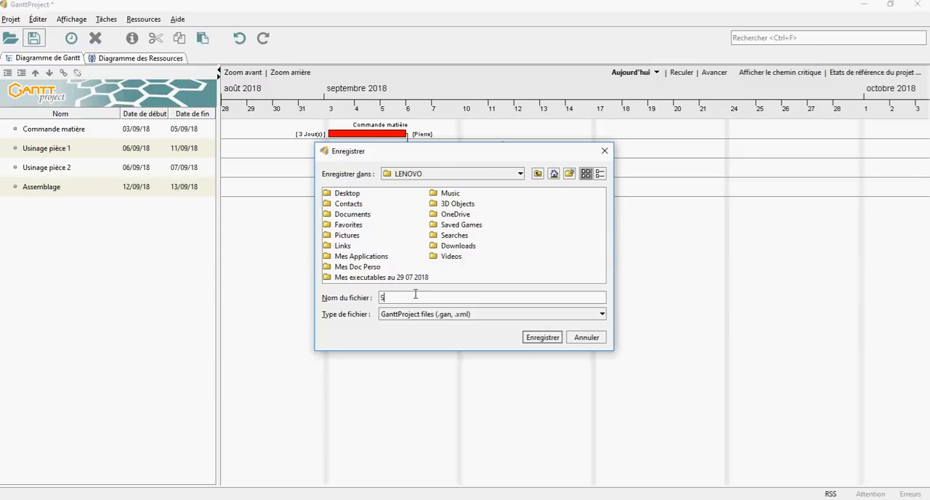
{"action": "type", "text": "21.3 - Activité"}
{"action": "left_click", "coordinate": [535, 342]}
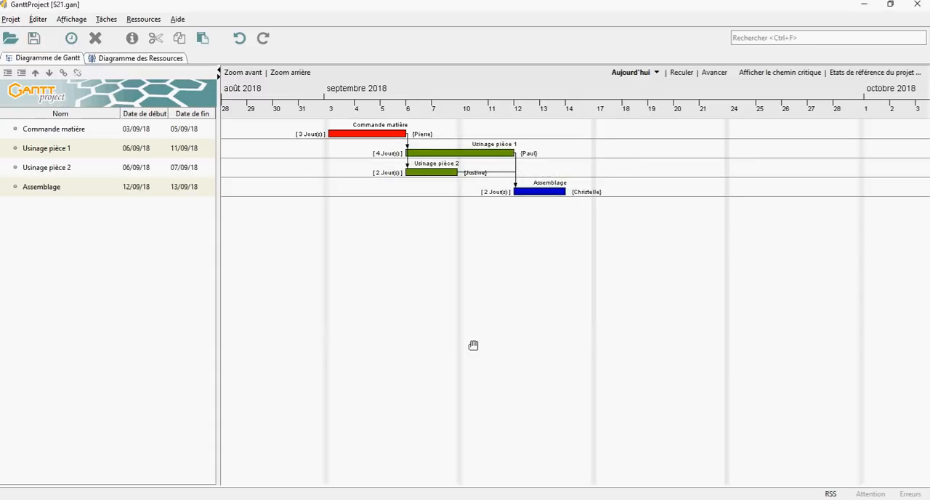